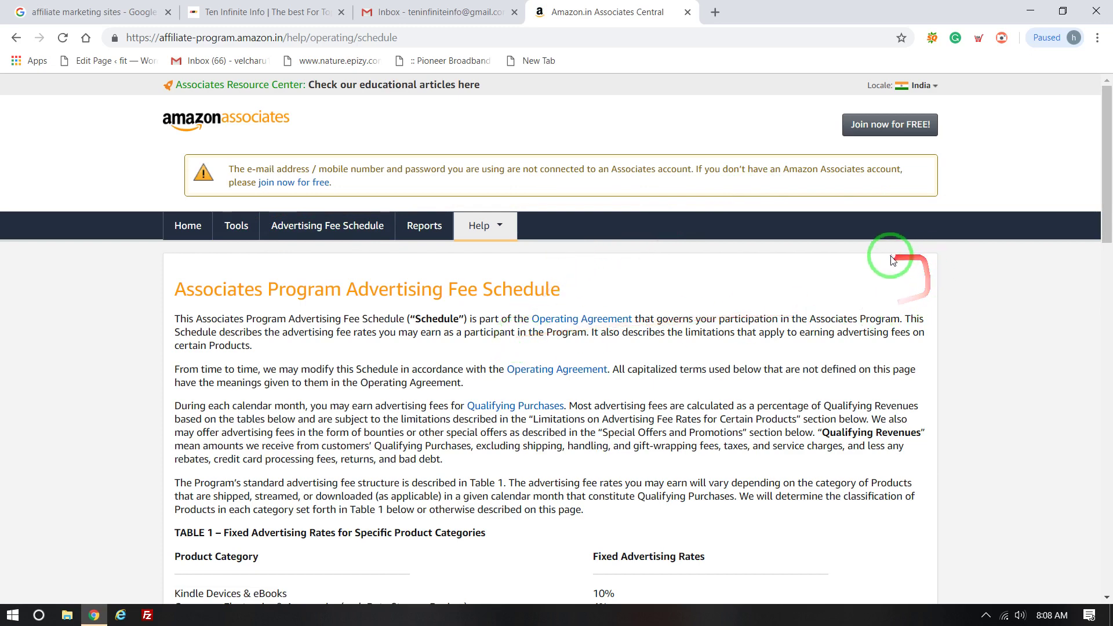
Step: Review the fixed advertising rates for each product category in Table 1 of the Advertising Fee Schedule
left_click_drag(1107, 200, 1107, 336)
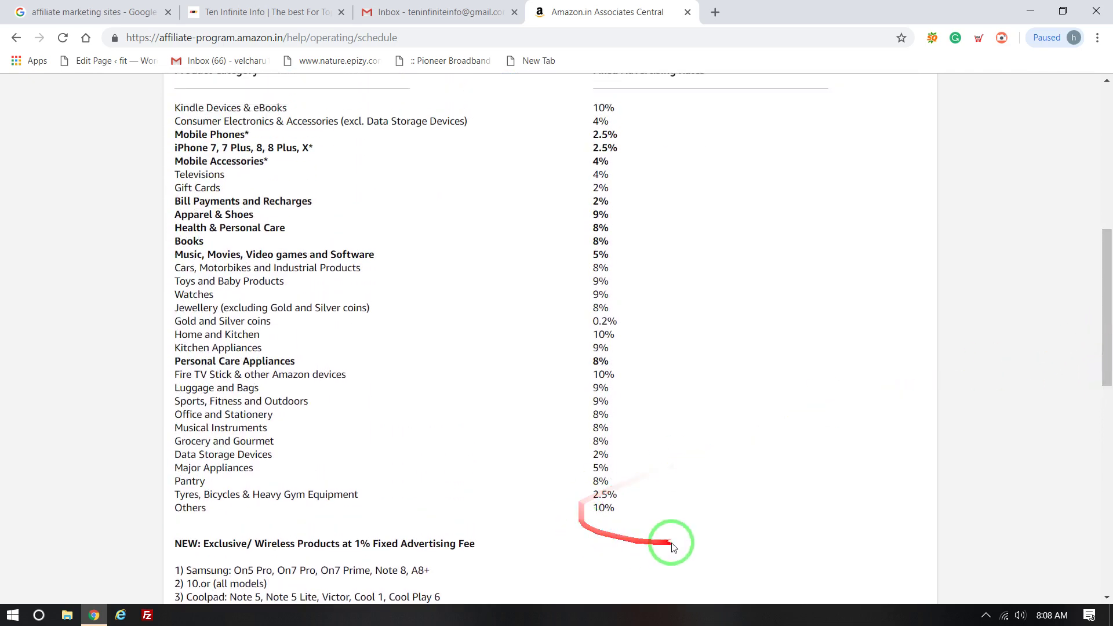
left_click_drag(641, 516, 161, 105)
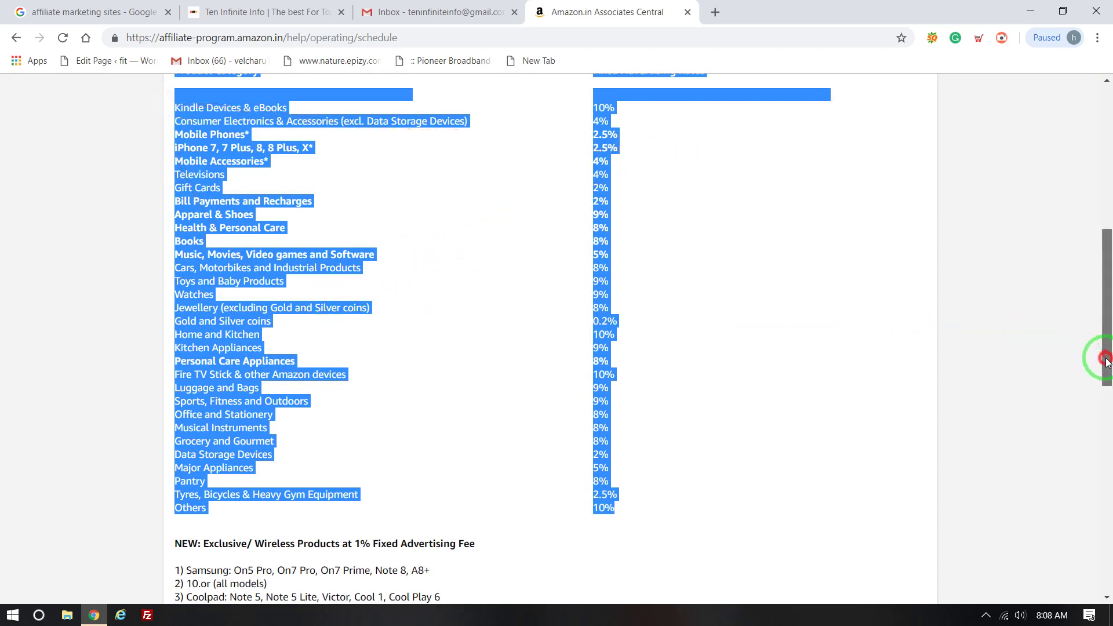
left_click_drag(1105, 359, 1106, 198)
left_click(44, 368)
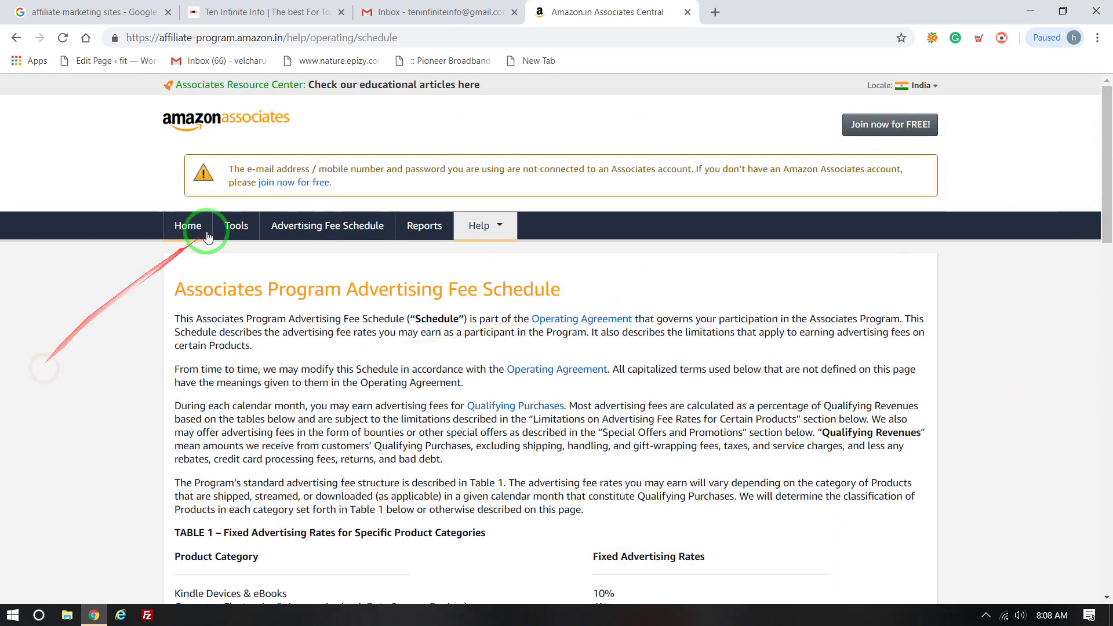
Step: Go to the Associates home page and start the free sign-up for an Associates account
left_click(196, 226)
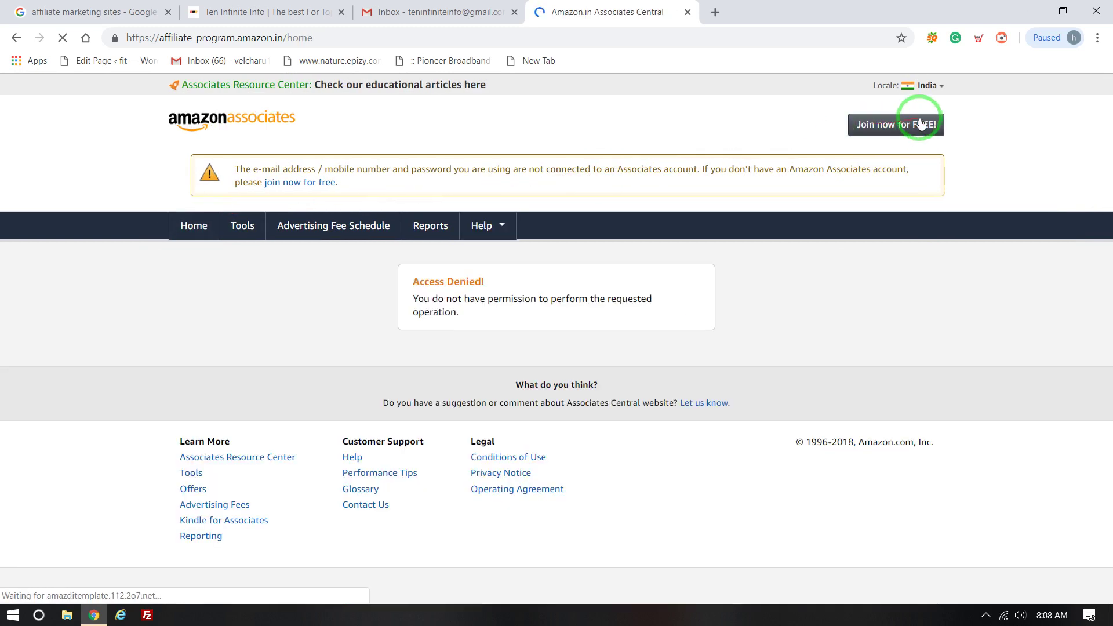
left_click(905, 129)
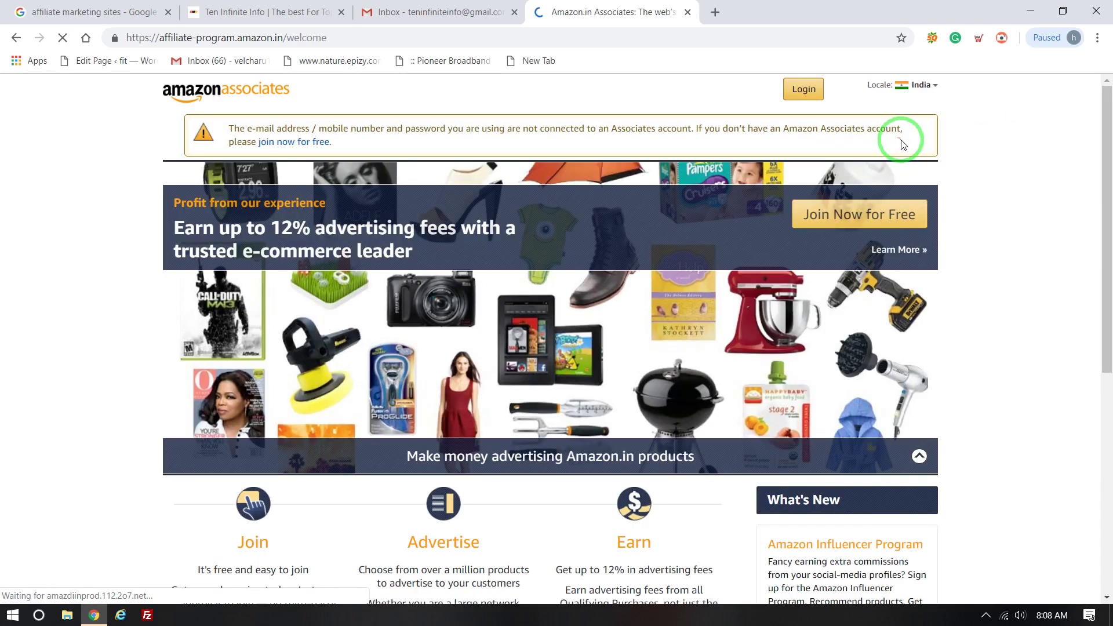
left_click(859, 230)
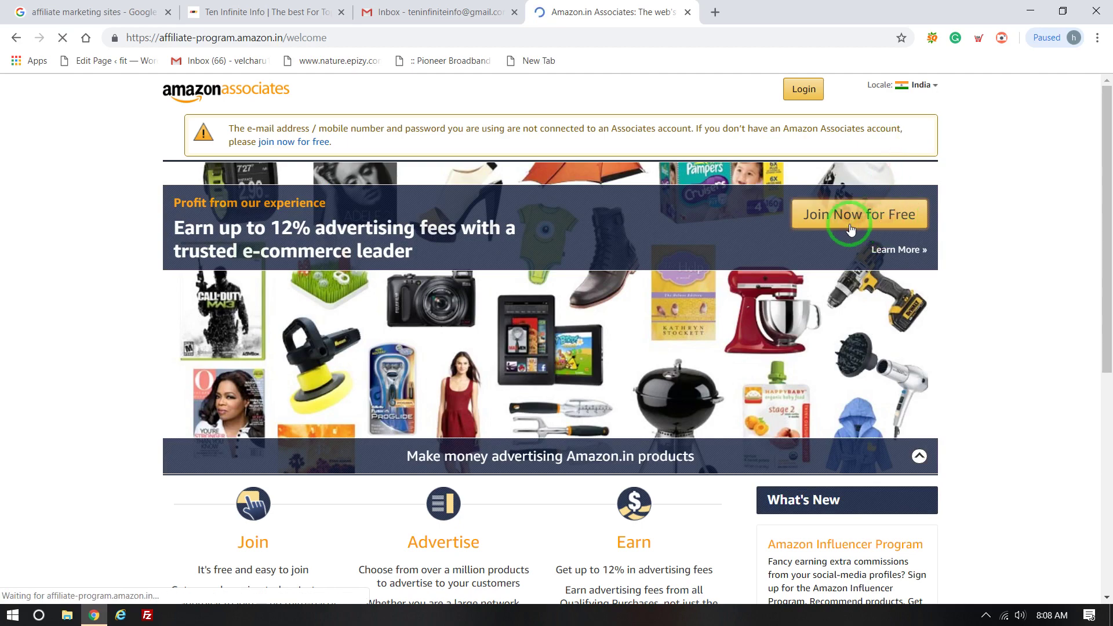
left_click(832, 222)
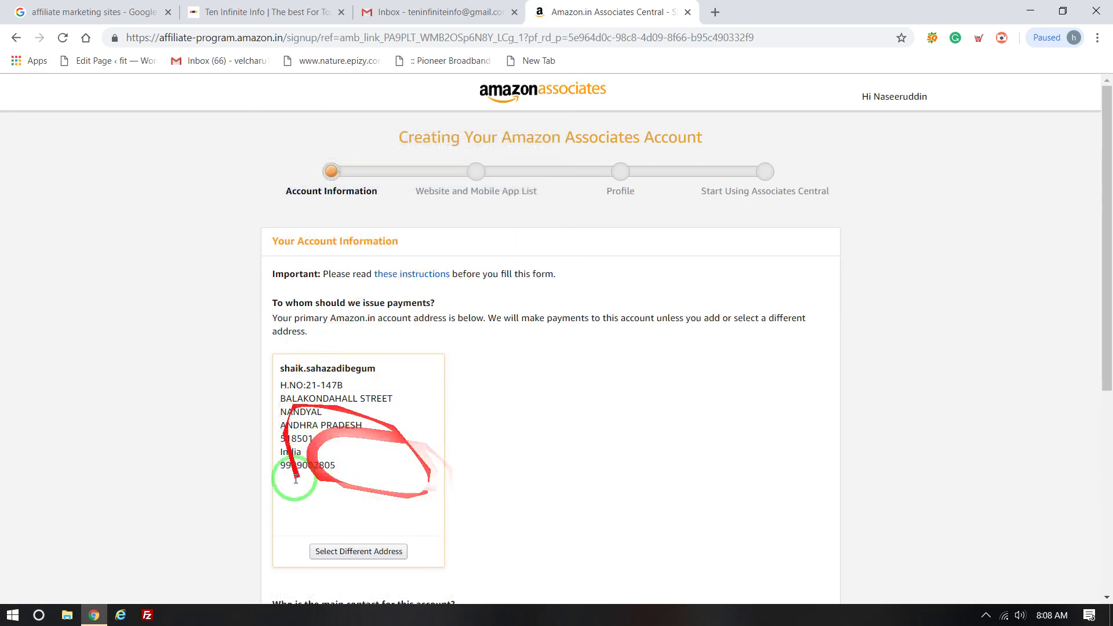
Step: Keep the listed payee as main contact, answer No to being a U.S. person, and continue to the website list
scroll(313, 446, "down", 6)
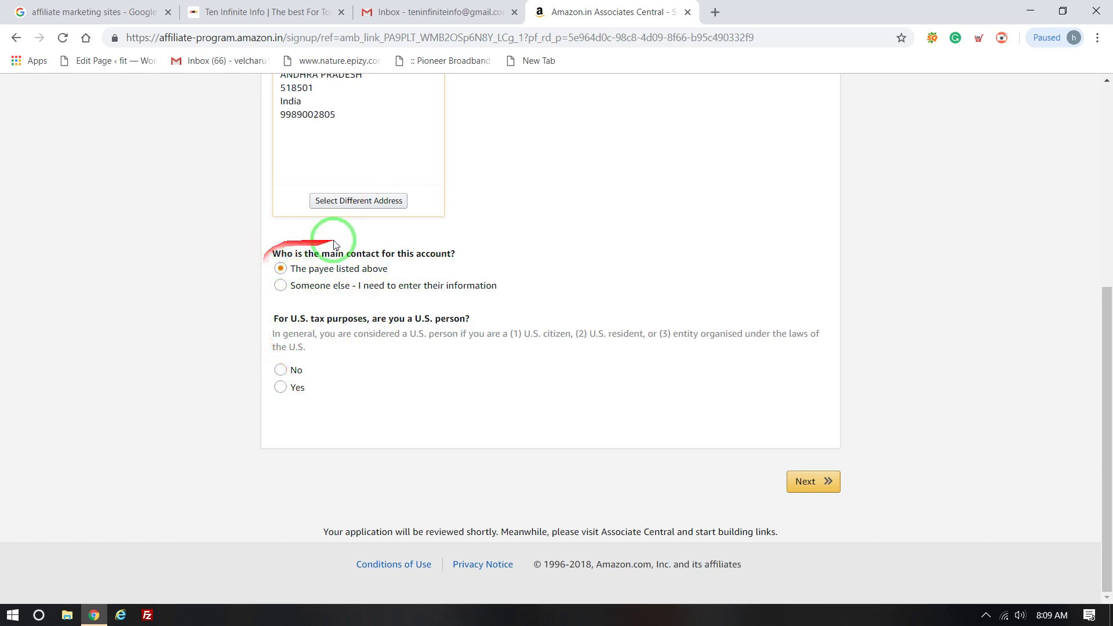
left_click(389, 285)
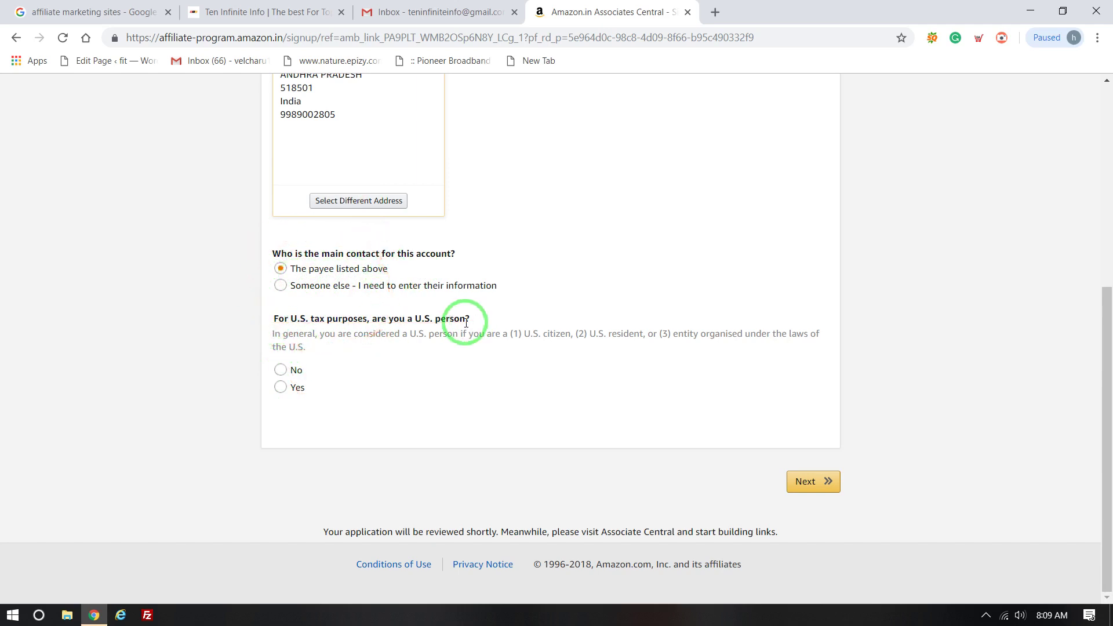
left_click(283, 386)
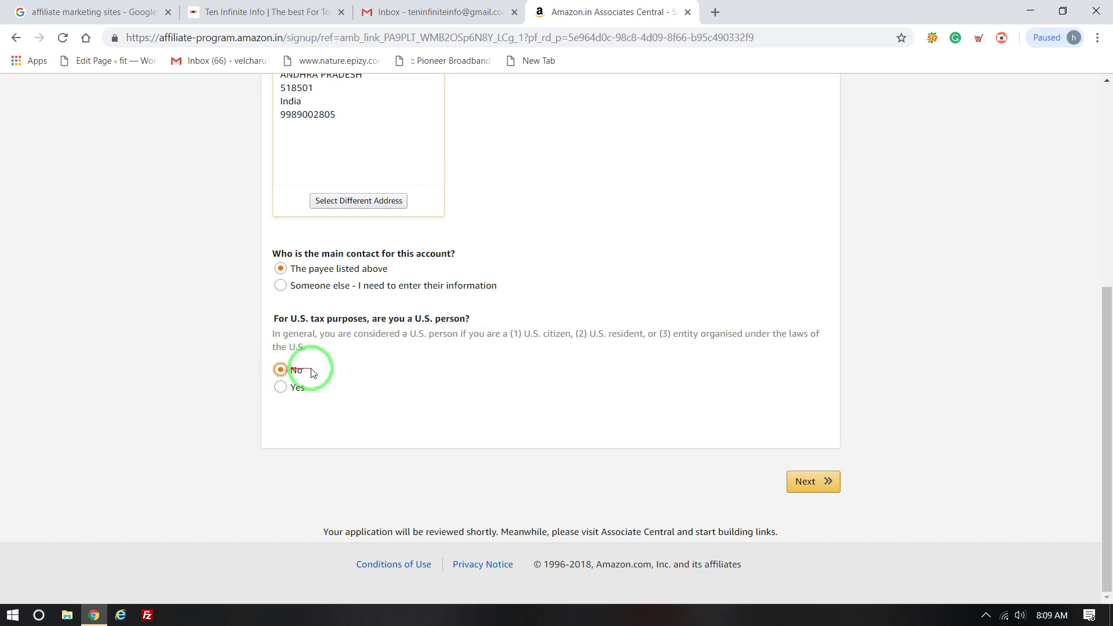
left_click(813, 482)
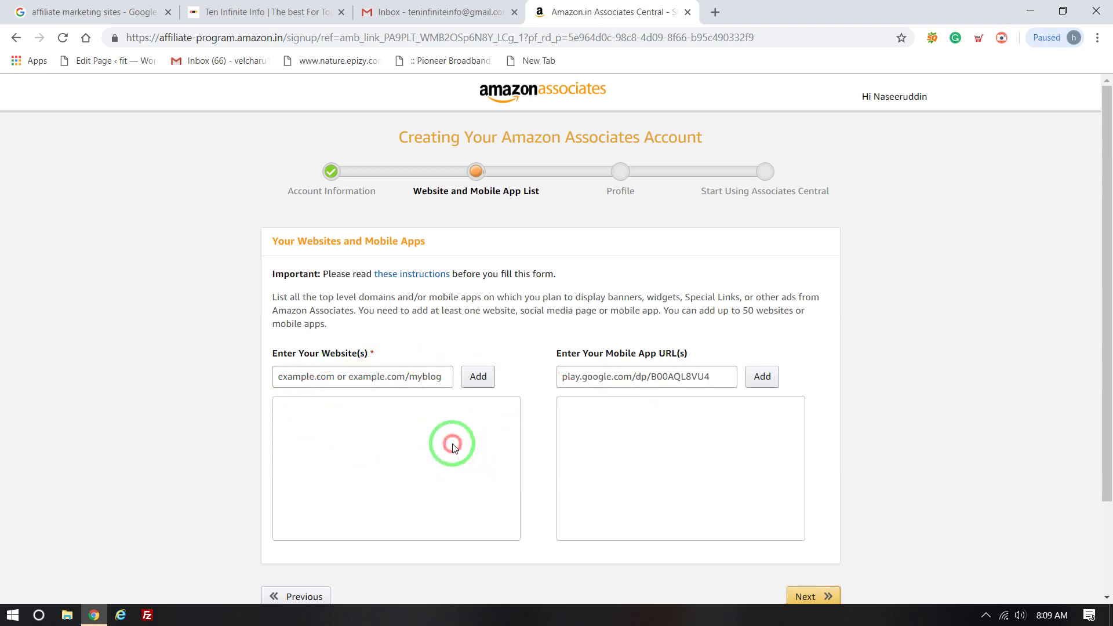
left_click(386, 375)
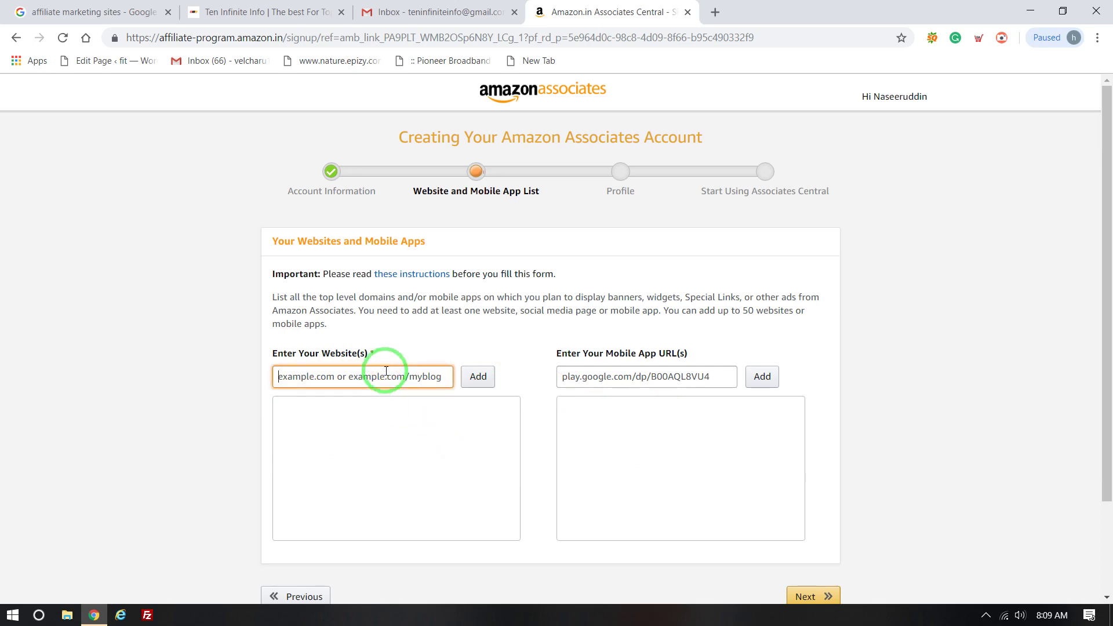
left_click(266, 6)
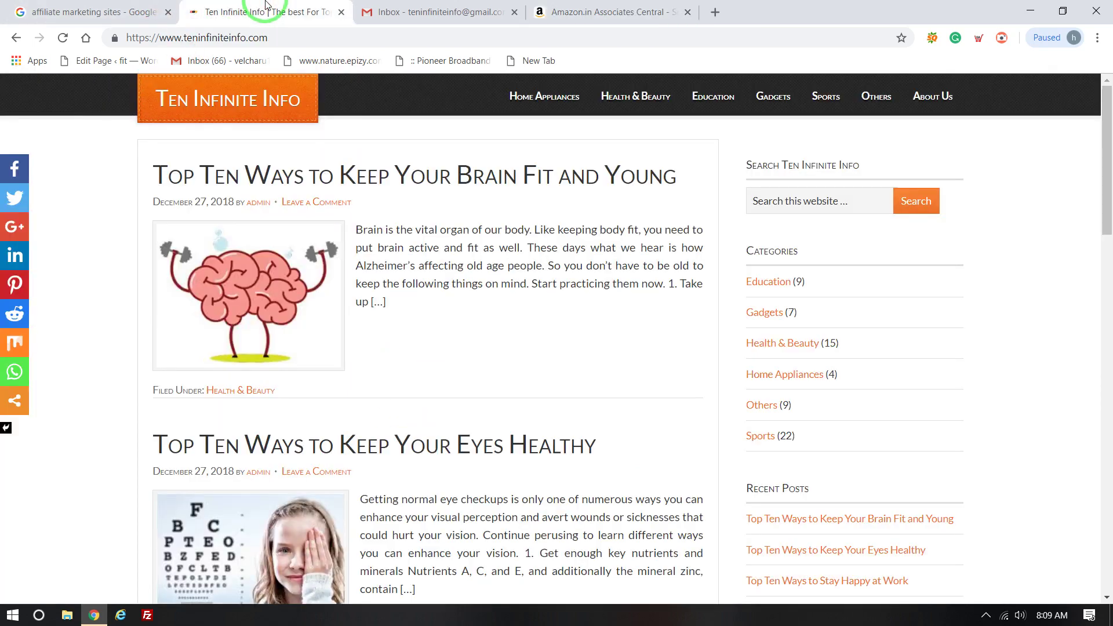
key("ctrl+l")
key("ctrl+c")
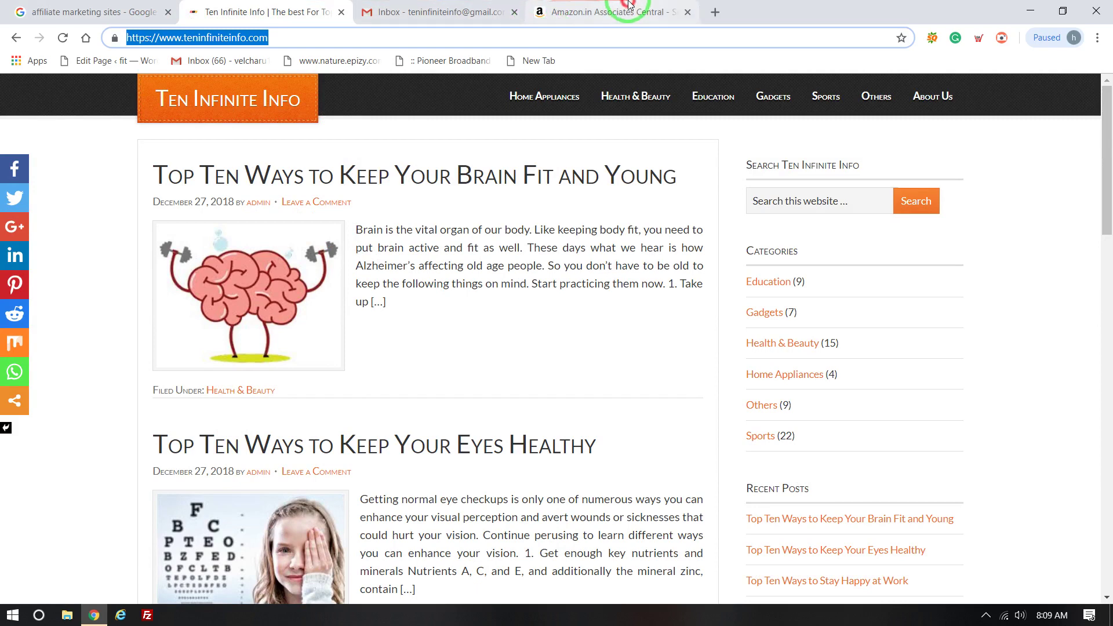
left_click(603, 11)
key("ctrl+v")
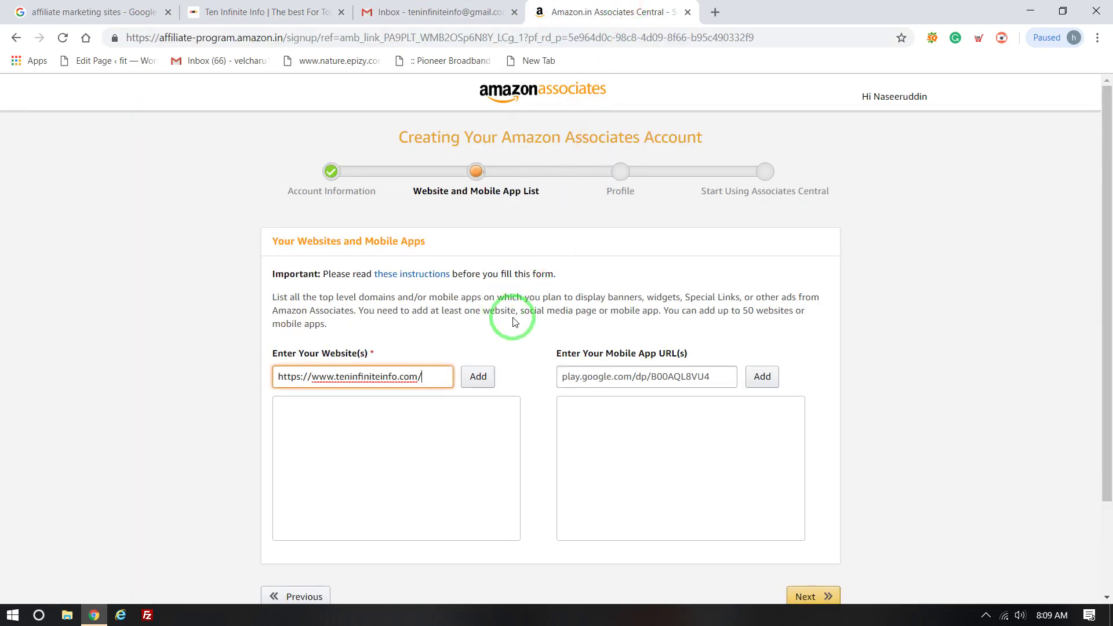
left_click(479, 377)
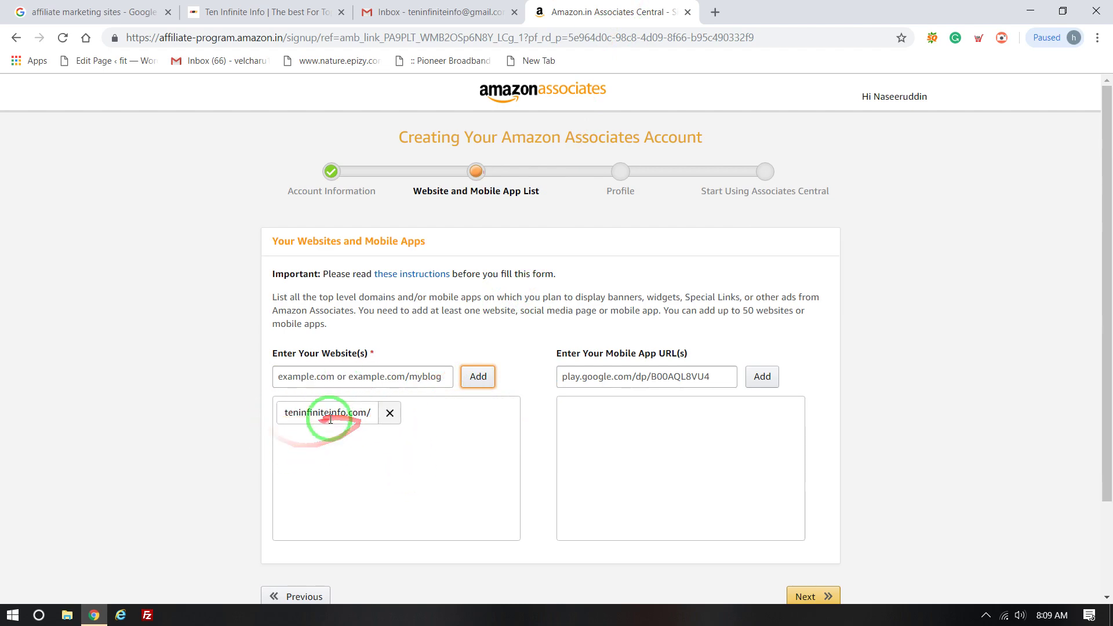
scroll(330, 421, "down", 2)
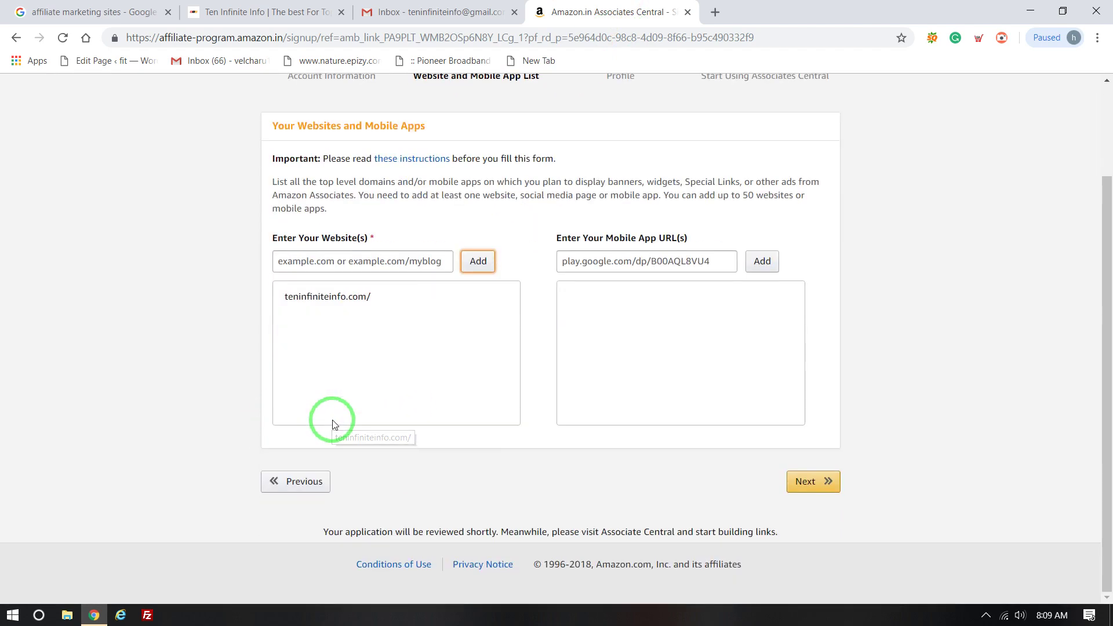
left_click(812, 482)
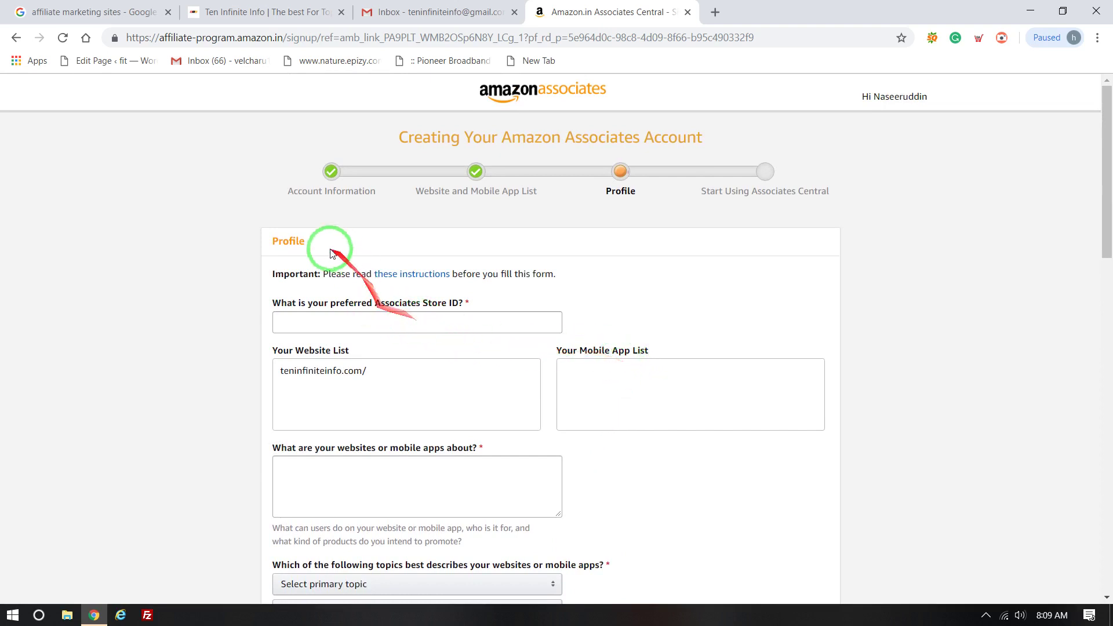
Step: Enter the preferred Associates Store ID and describe the website as "Info About the gadgets, Beauty, Education, Books."
left_click(435, 314)
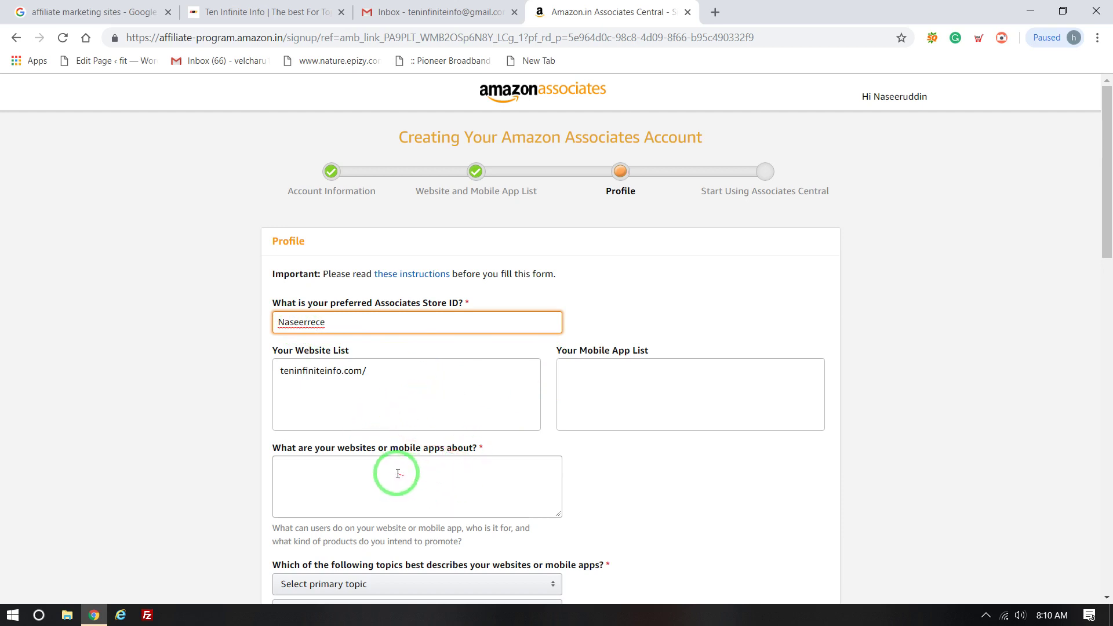
left_click(465, 497)
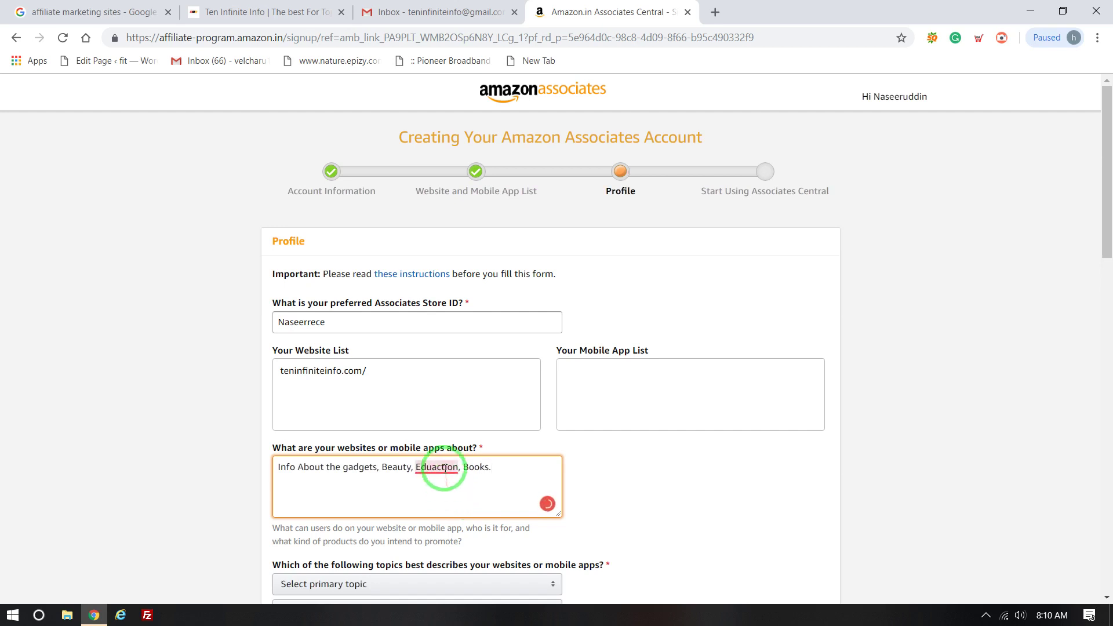
mouse_move(436, 468)
left_click(439, 489)
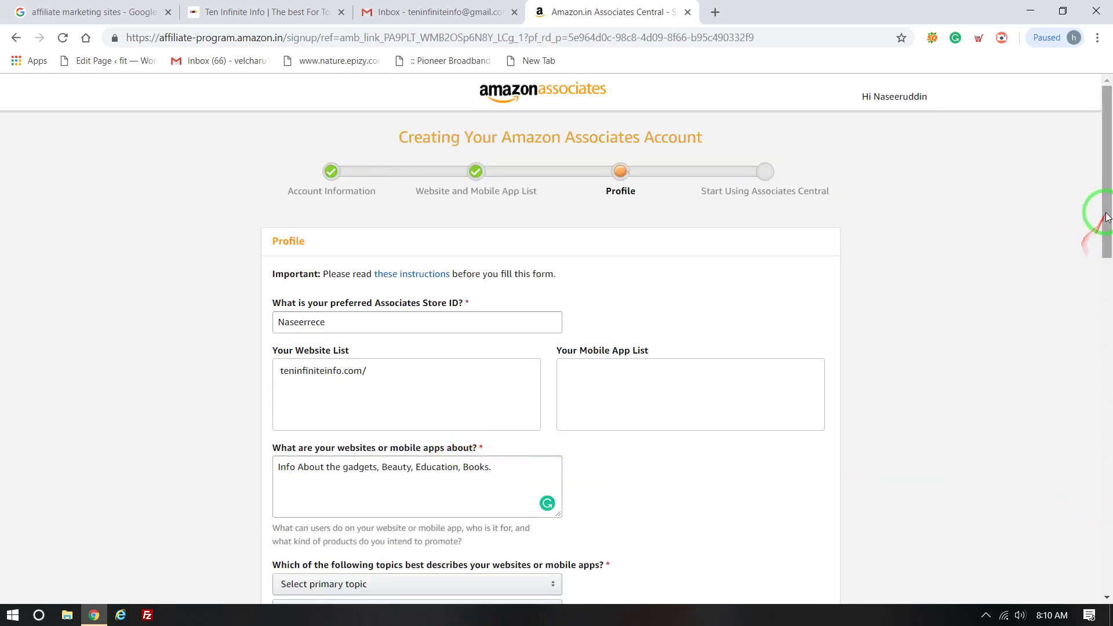
Step: Set the website's primary topic to Books and its secondary topic to Other
left_click_drag(1107, 220, 1108, 317)
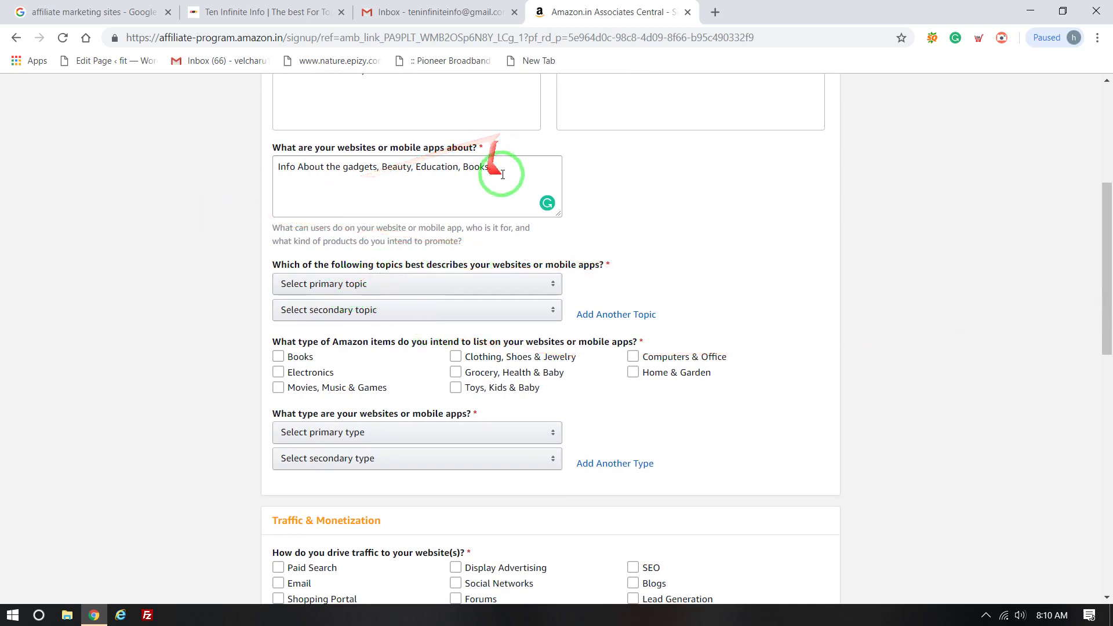
left_click_drag(494, 168, 99, 168)
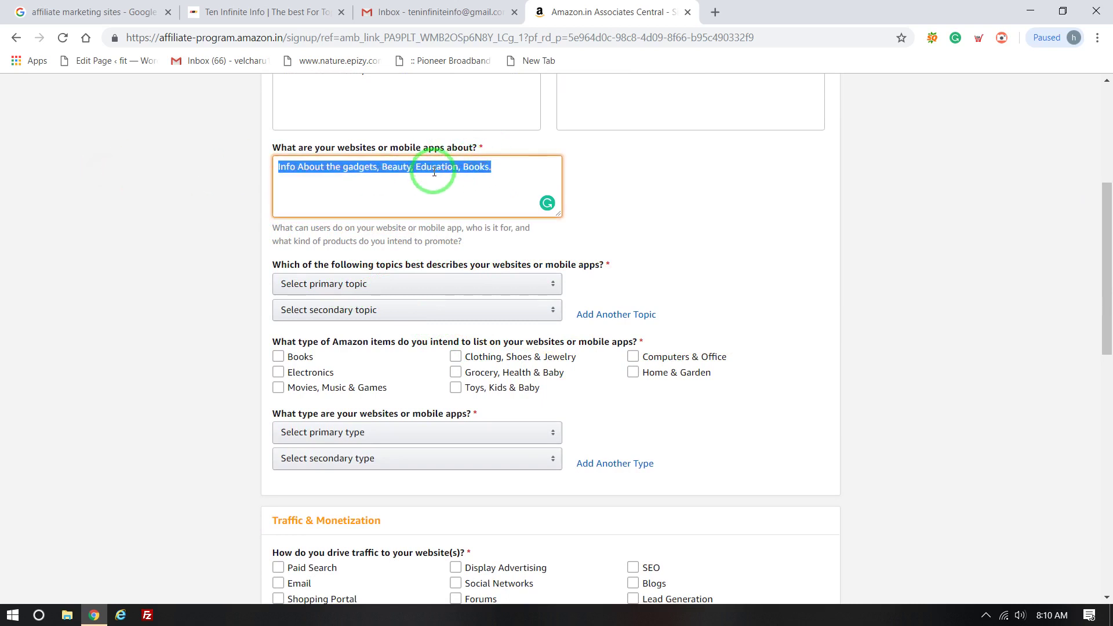
left_click(424, 289)
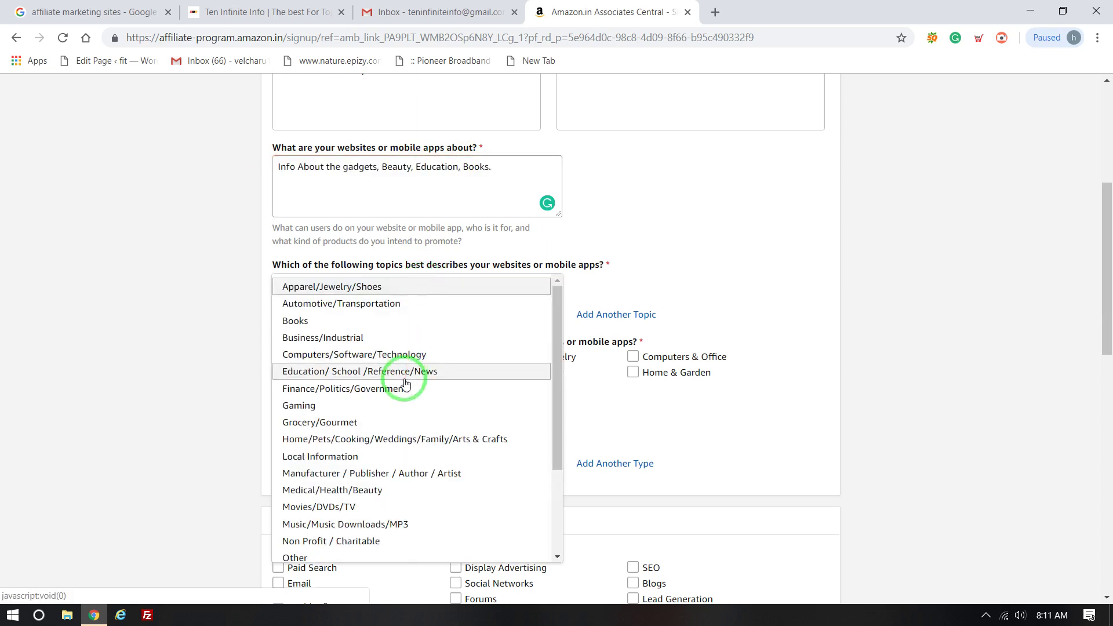
left_click(296, 321)
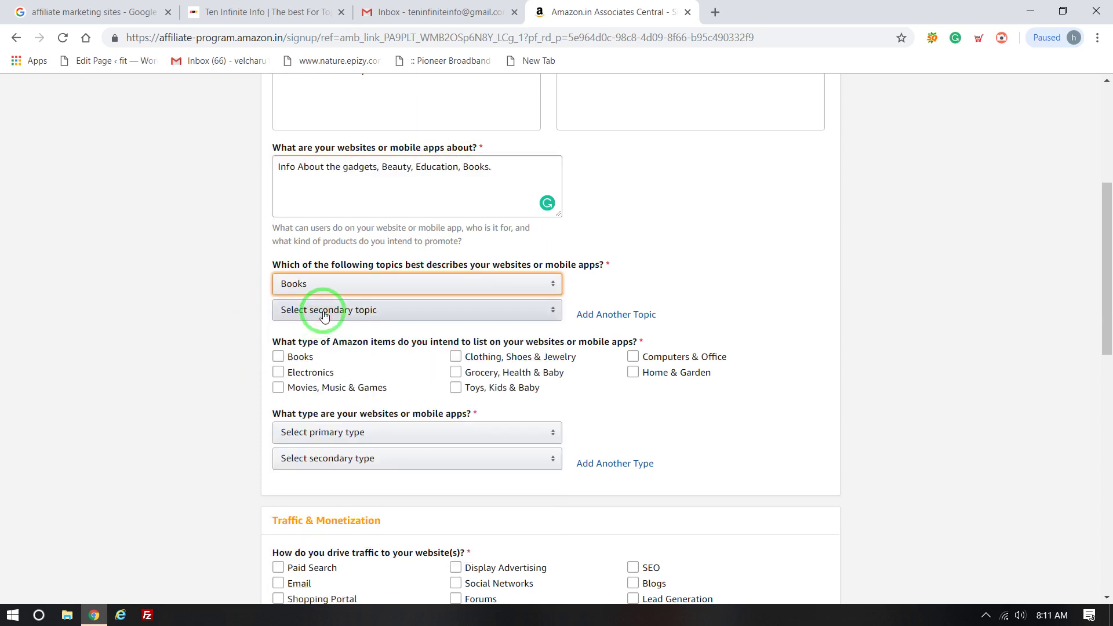
left_click(324, 311)
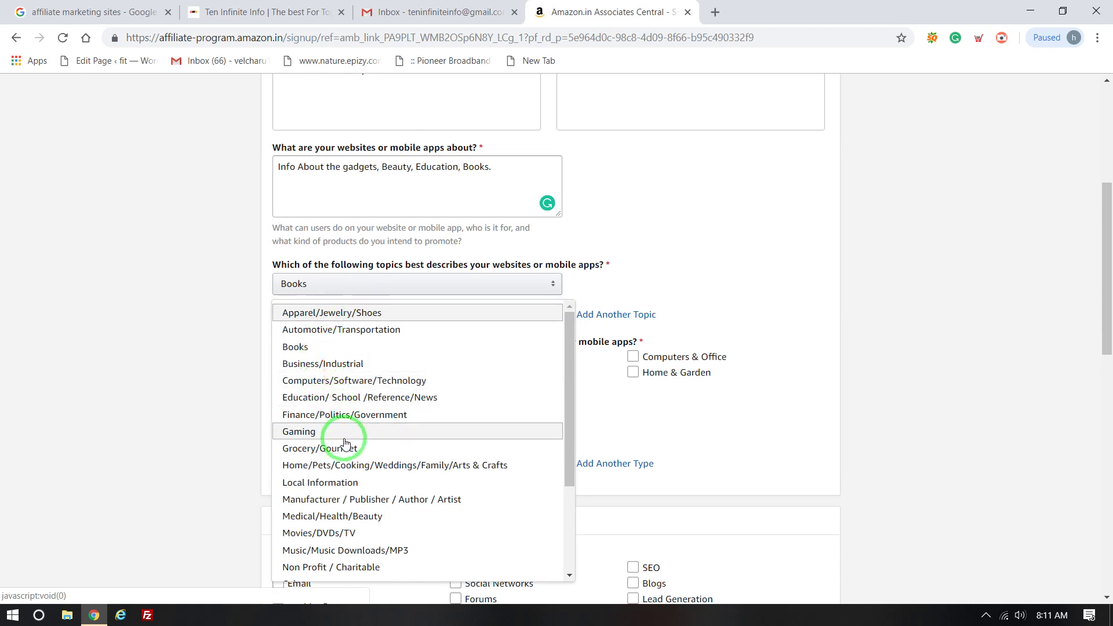
scroll(350, 441, "down", 3)
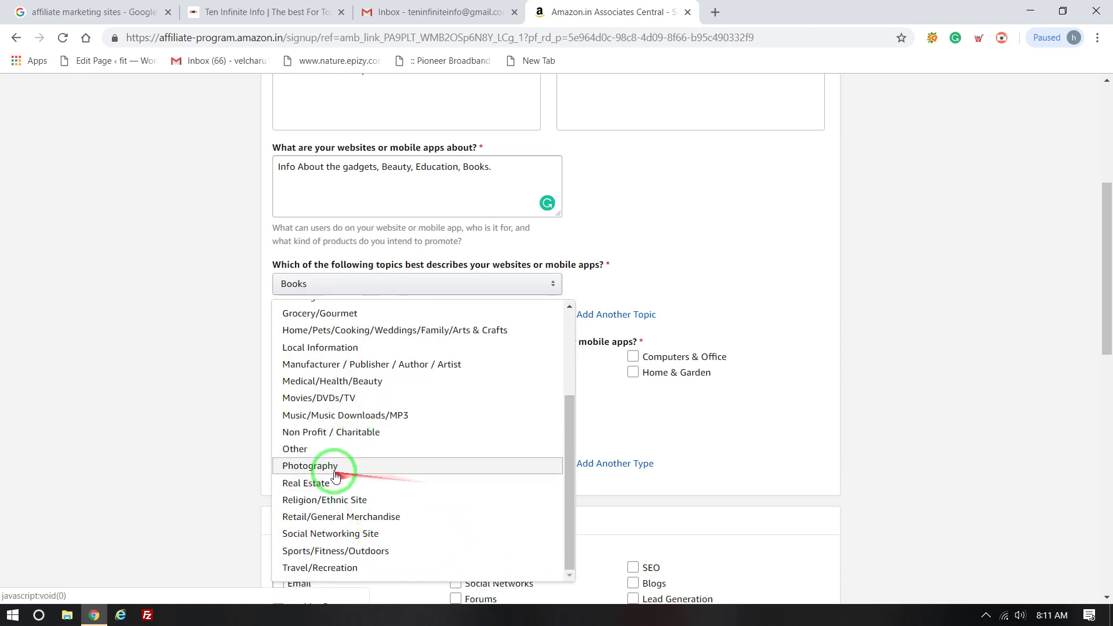
left_click(328, 451)
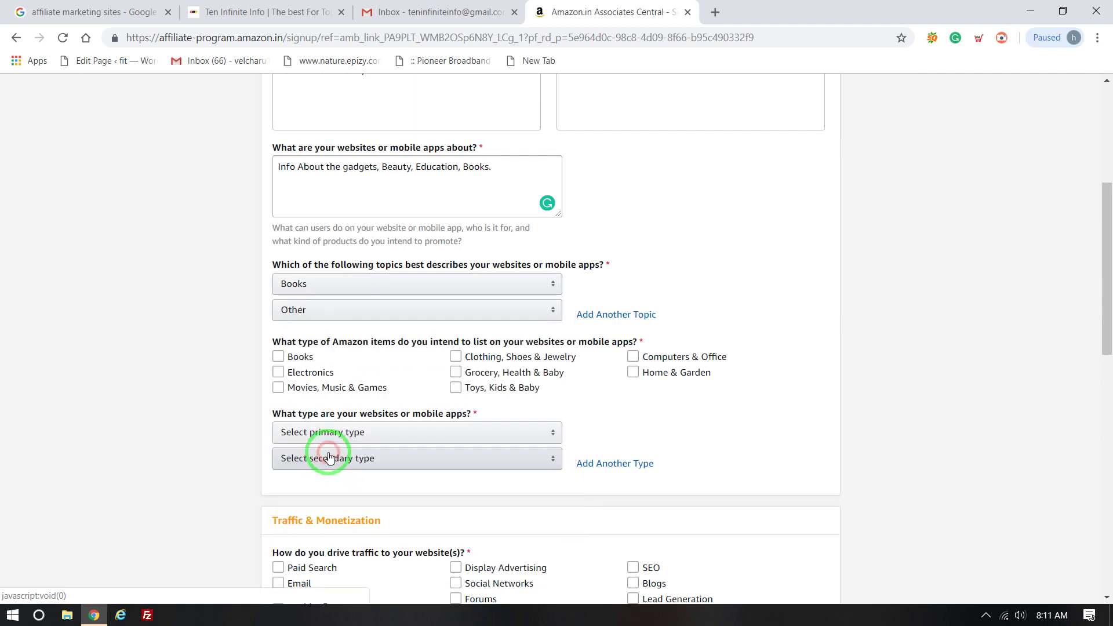
Step: Select all eight Amazon item types to list, from Books to Home & Garden, and check the Ten Infinite Info site for comparison
left_click(280, 358)
left_click(280, 357)
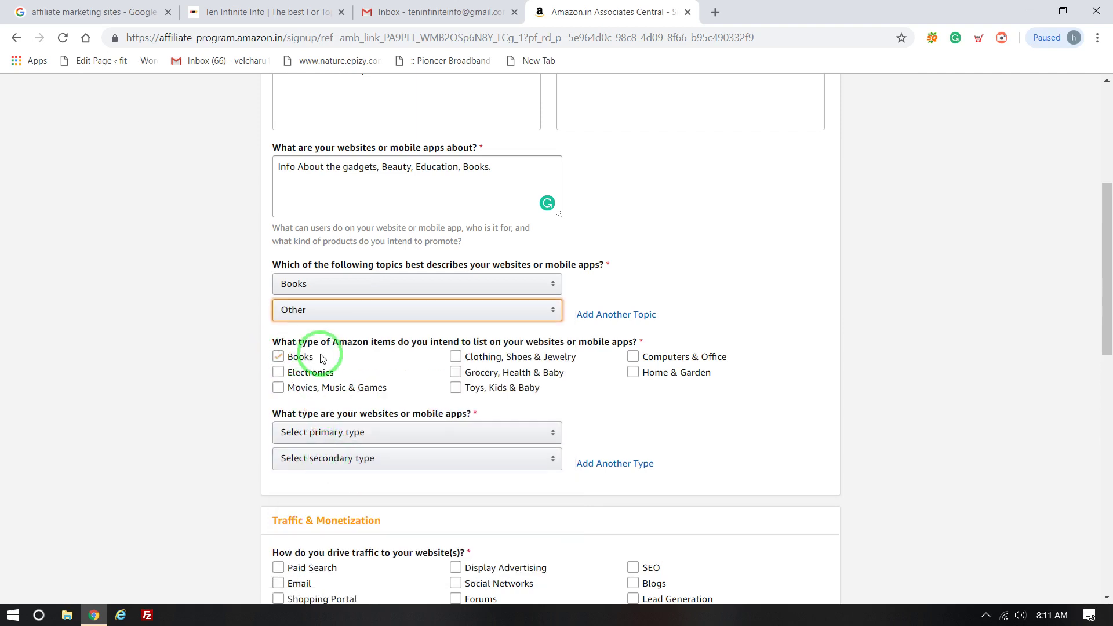
left_click(279, 355)
left_click(468, 358)
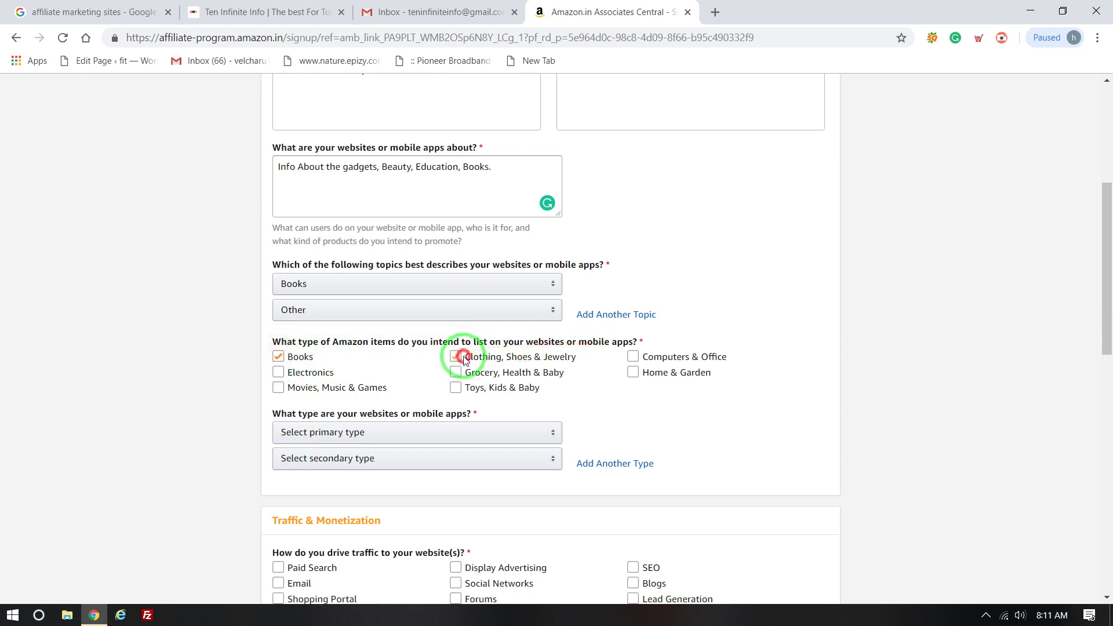
left_click(658, 355)
left_click(326, 389)
left_click(326, 389)
left_click(311, 372)
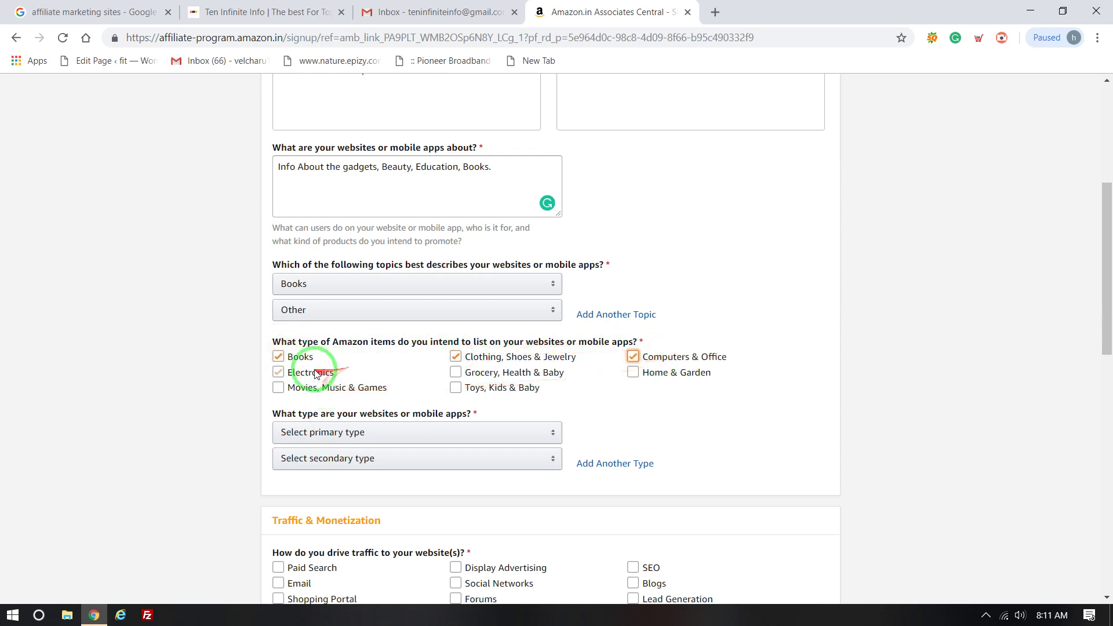
left_click(514, 372)
left_click(502, 387)
left_click(666, 372)
left_click(498, 388)
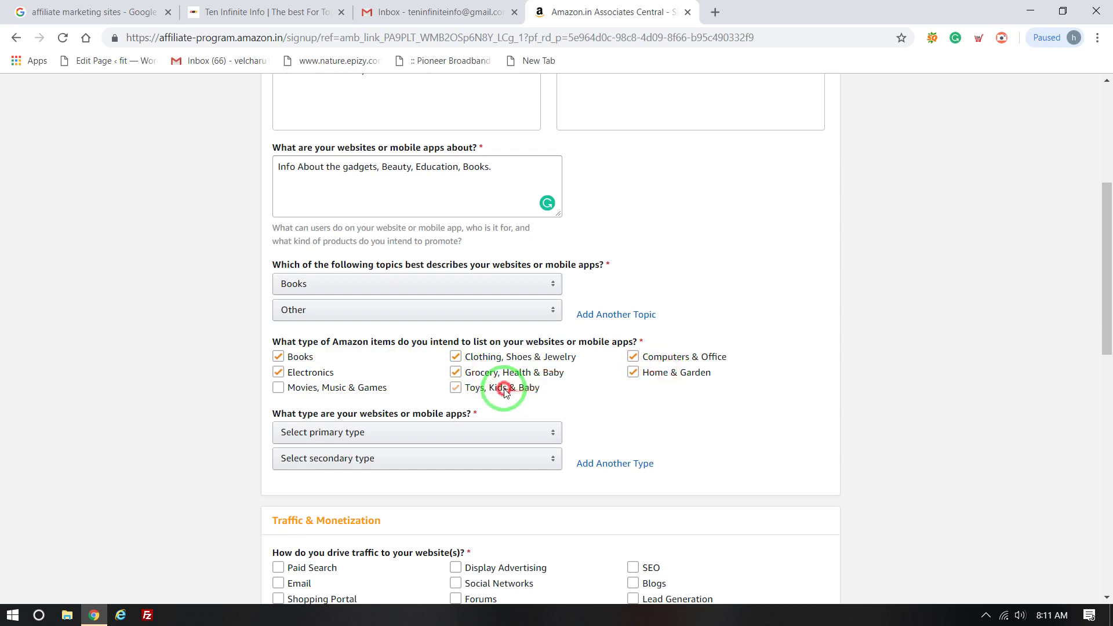
left_click(366, 391)
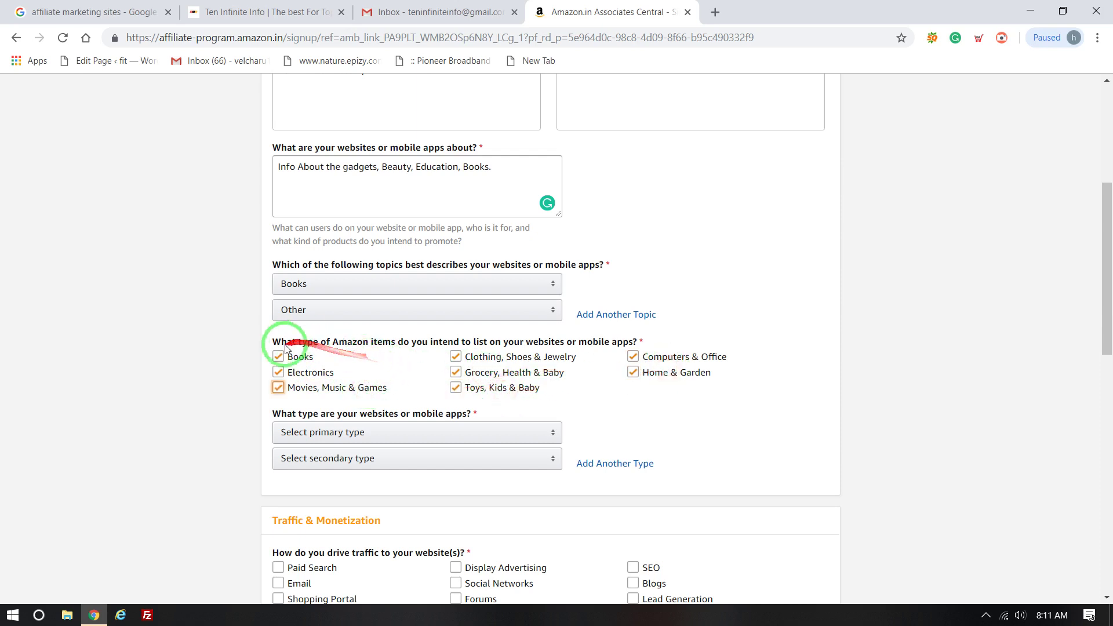
left_click(249, 12)
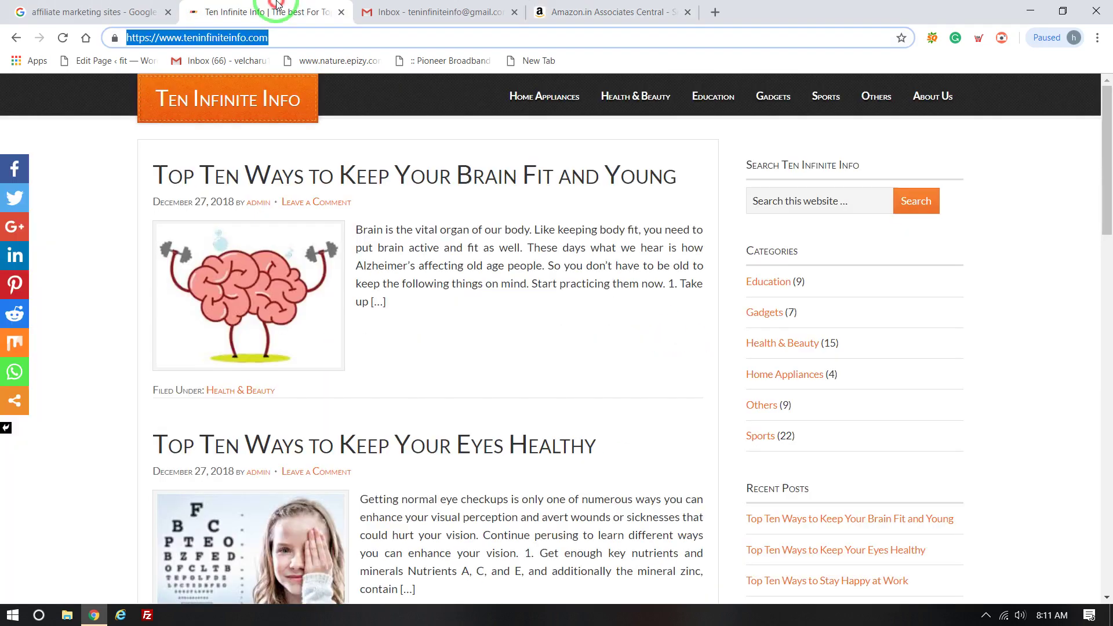
left_click(581, 6)
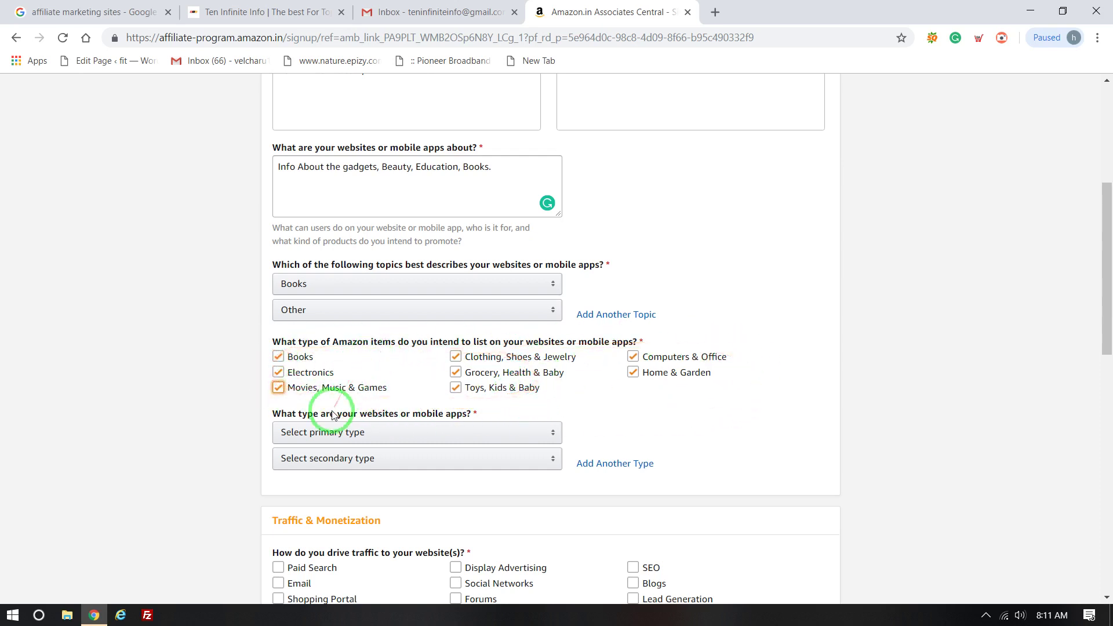
Step: Set the website's primary type to A Content or Niche Website and its secondary type to Other
left_click(387, 443)
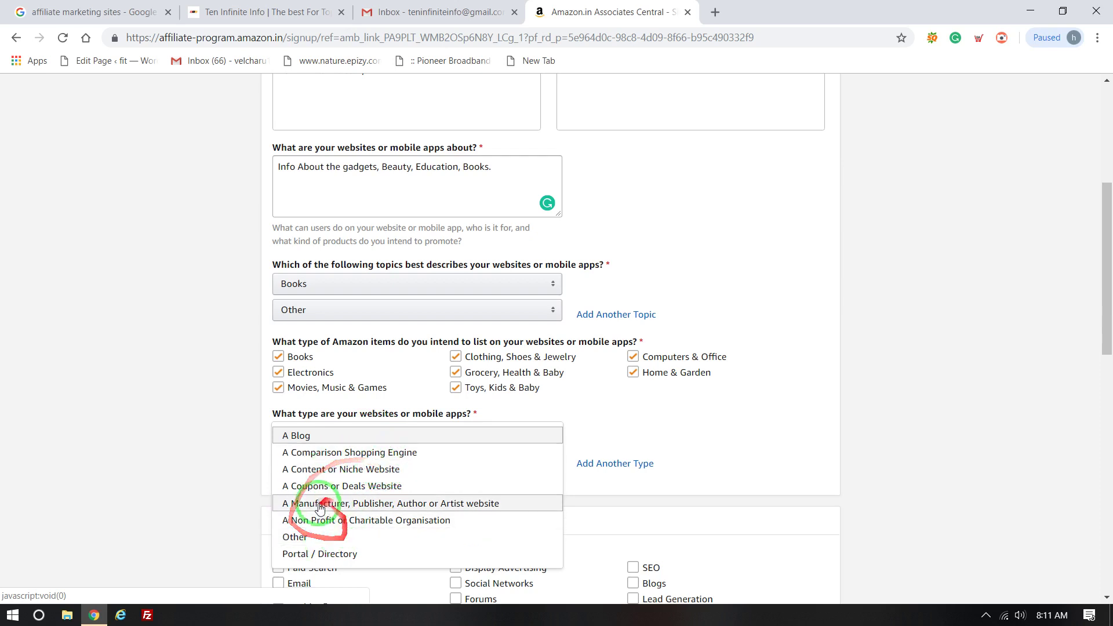
left_click(308, 471)
left_click(310, 462)
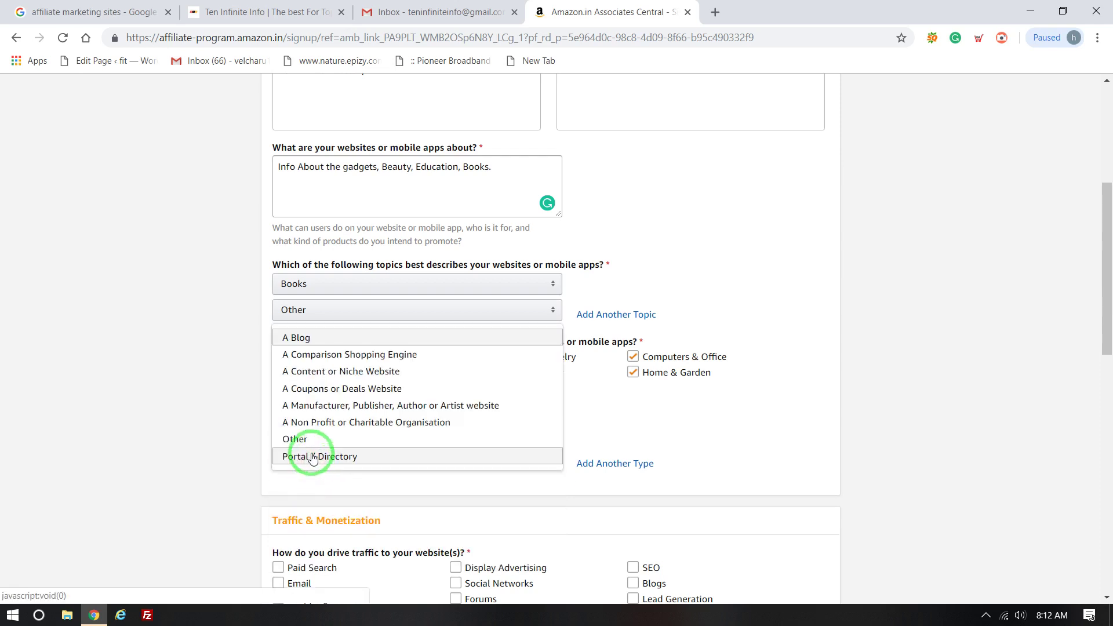
left_click(294, 440)
Step: Select Paid Search, SEO, Email, Social Networks, Blogs and Forums as the ways of driving traffic to the website
scroll(543, 462, "down", 4)
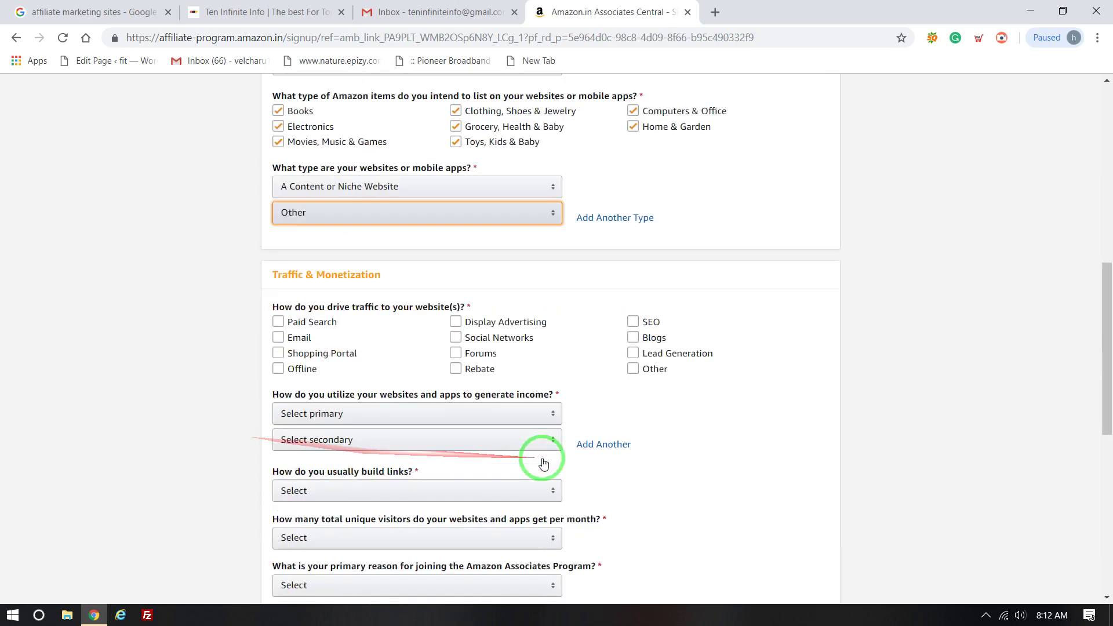
scroll(543, 462, "down", 4)
left_click_drag(1106, 455, 1103, 370)
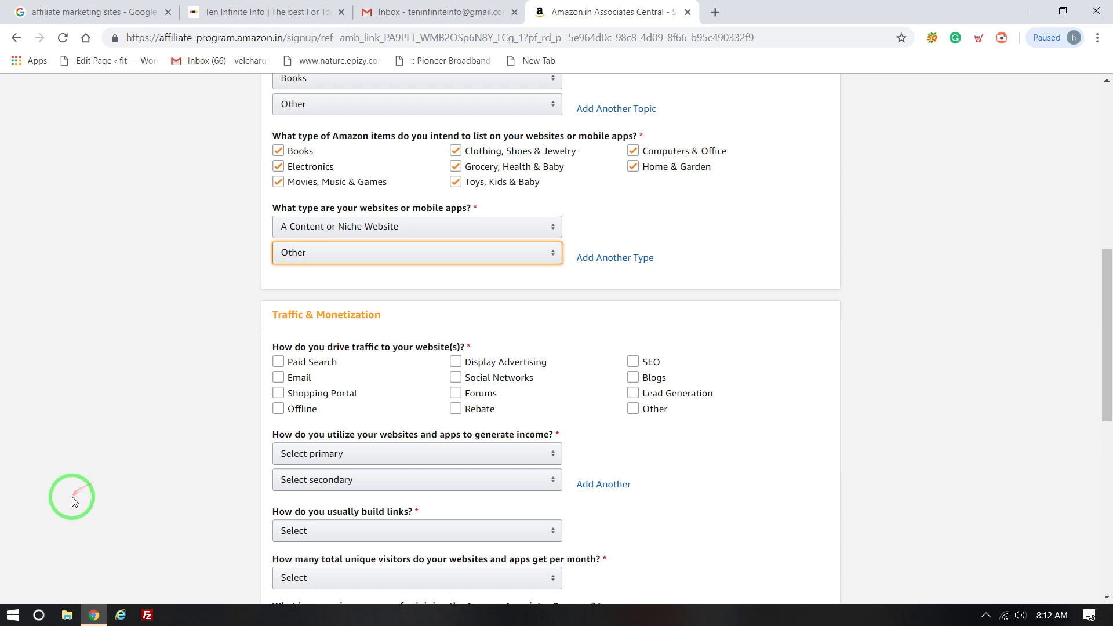
left_click(281, 361)
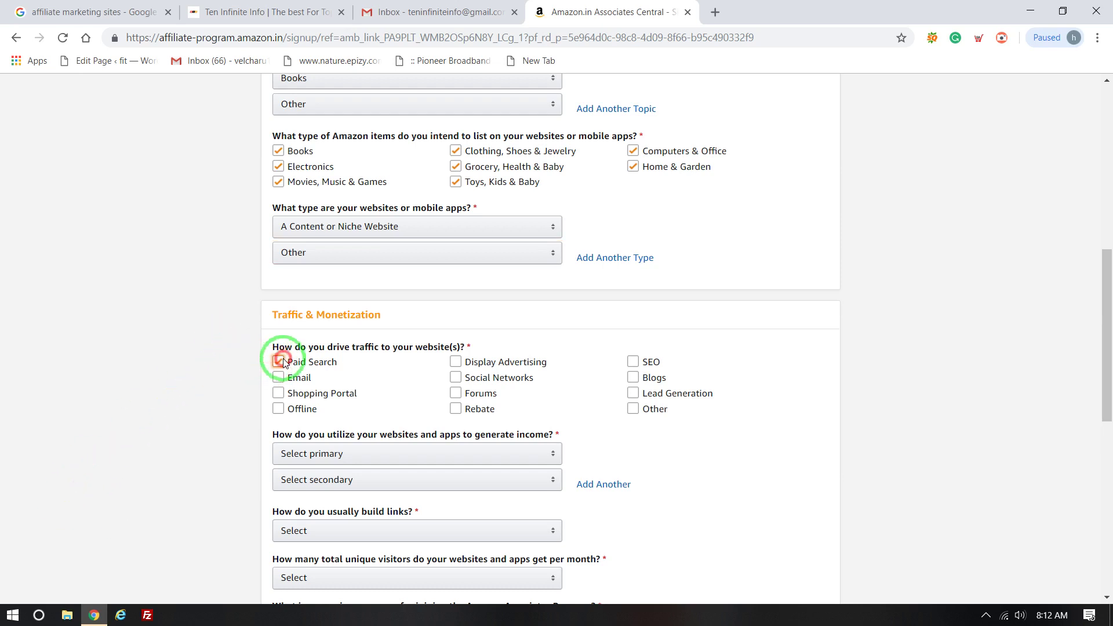
left_click(646, 378)
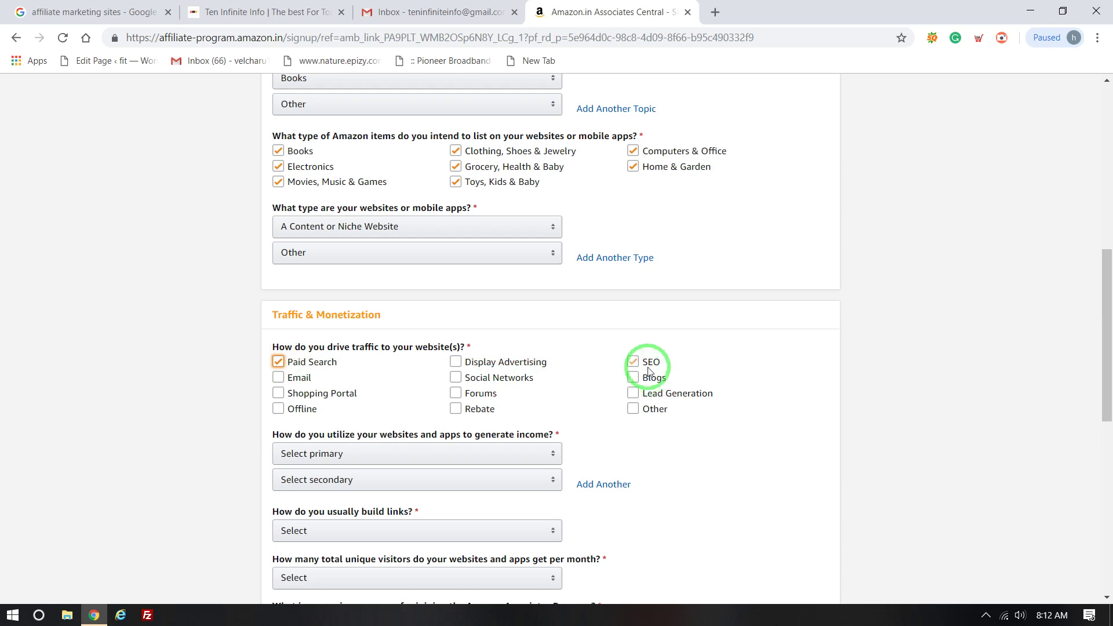
left_click(296, 378)
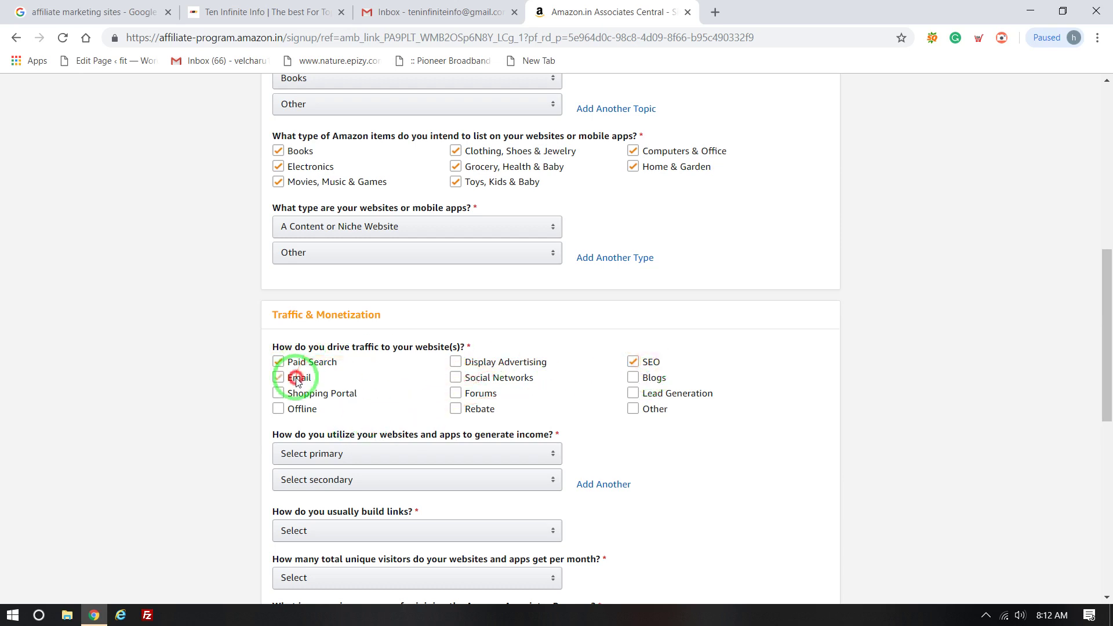
left_click(503, 380)
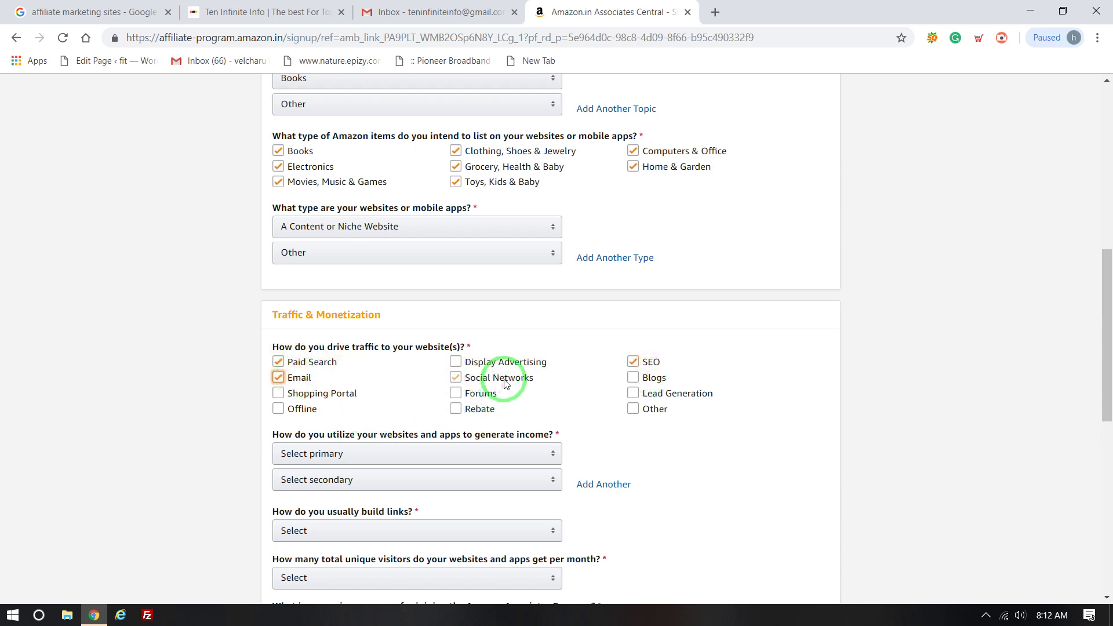
left_click(632, 378)
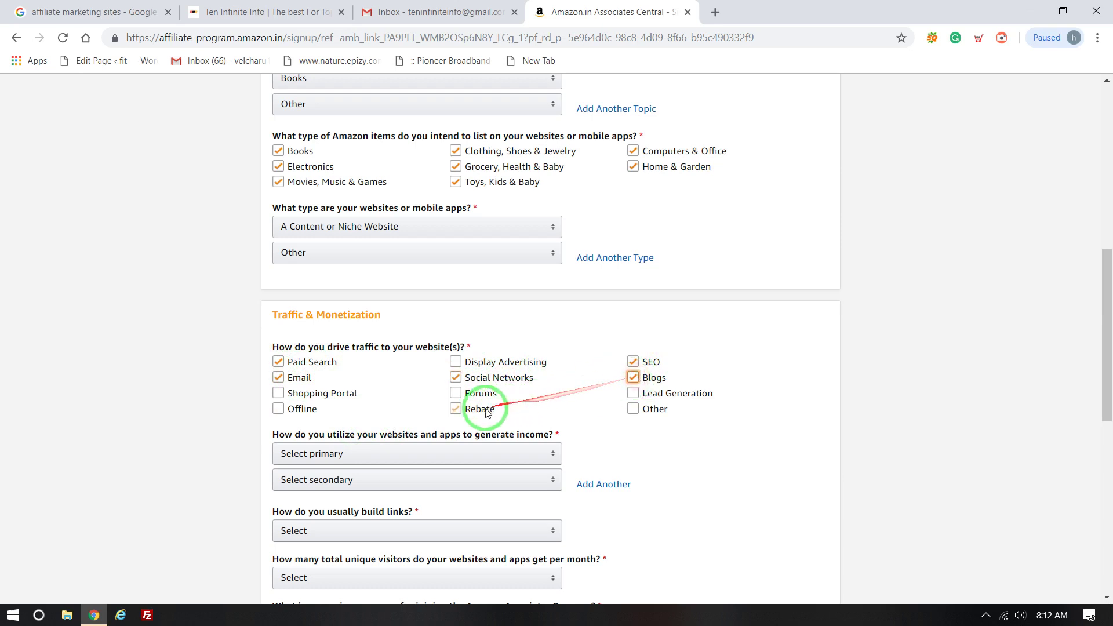
left_click(480, 393)
left_click(384, 414)
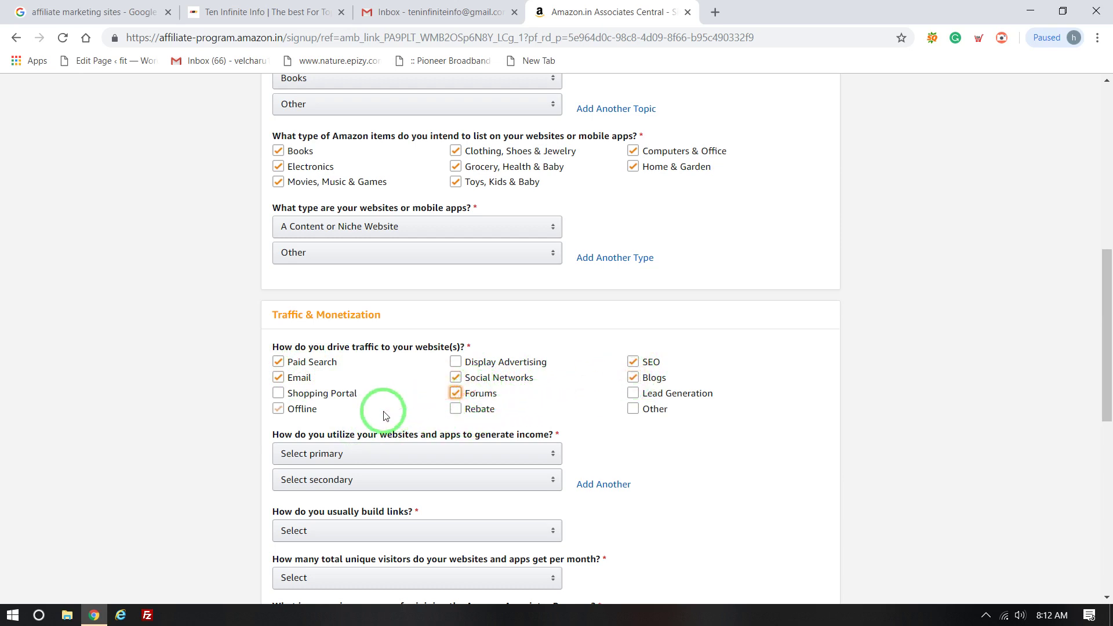
mouse_move(397, 416)
left_mouse_down()
mouse_move(296, 308)
mouse_move(313, 327)
mouse_move(311, 358)
left_mouse_up()
left_click(350, 401)
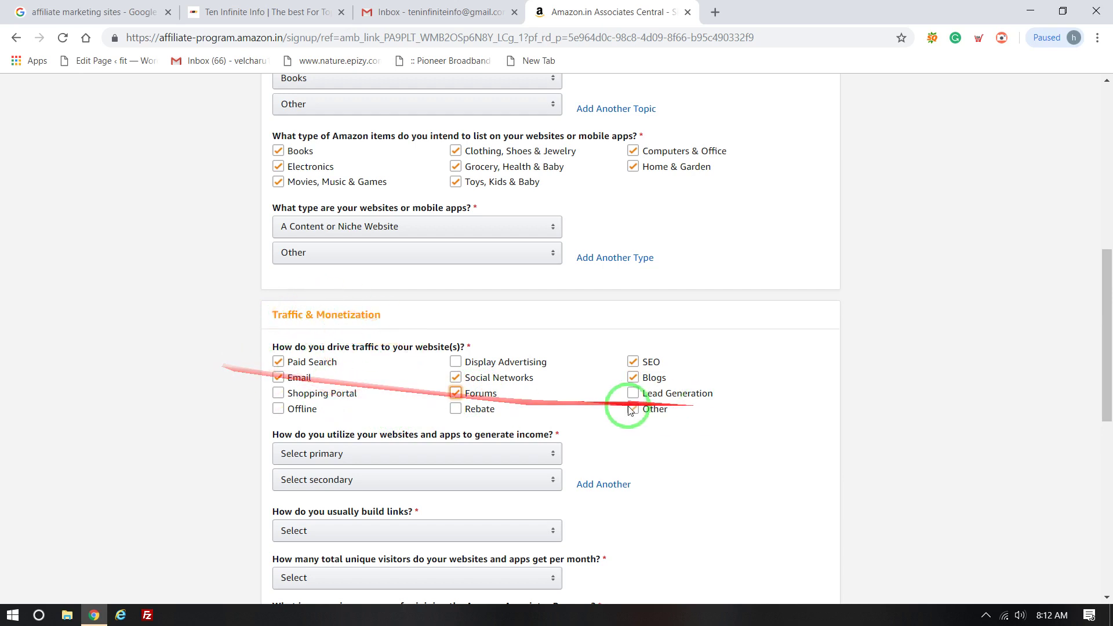
left_click_drag(596, 409, 292, 366)
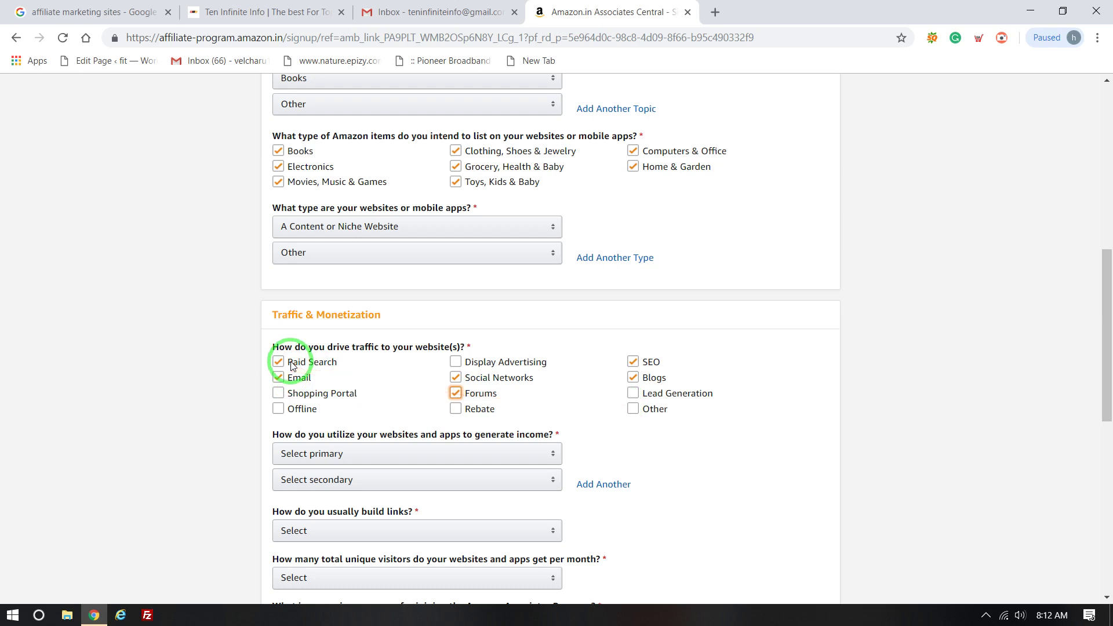
Step: Set the primary way the website generates income to Other Affiliate Programs and the secondary to Widgets
mouse_move(292, 365)
left_mouse_down()
mouse_move(254, 381)
mouse_move(241, 355)
mouse_move(1076, 323)
mouse_move(1108, 311)
mouse_move(1110, 364)
mouse_move(899, 330)
mouse_move(268, 273)
mouse_move(456, 288)
left_mouse_up()
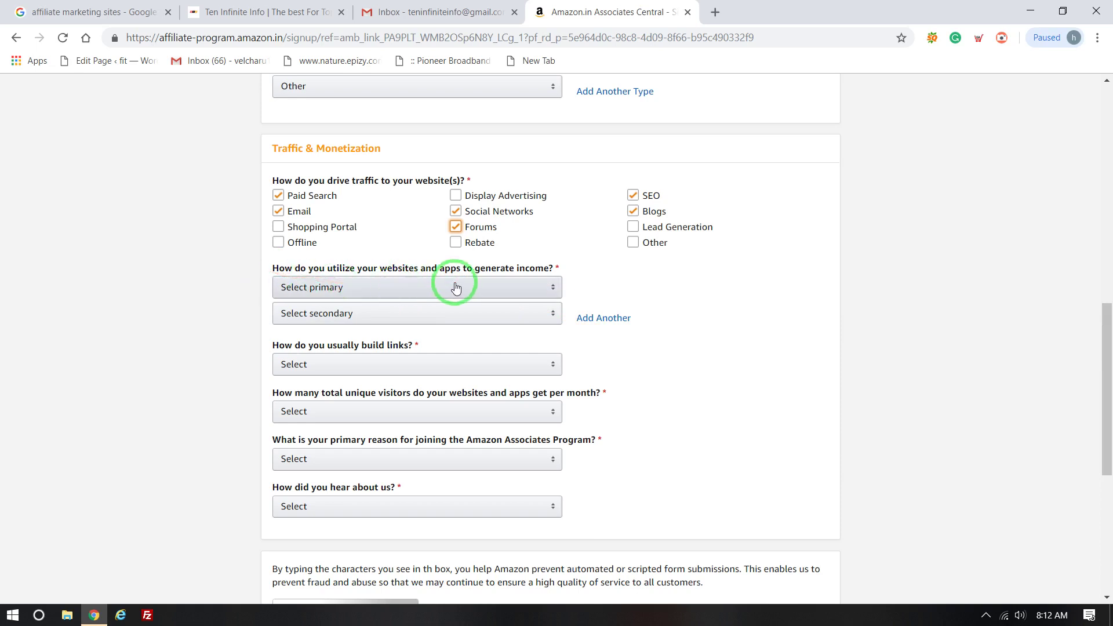
left_click(456, 288)
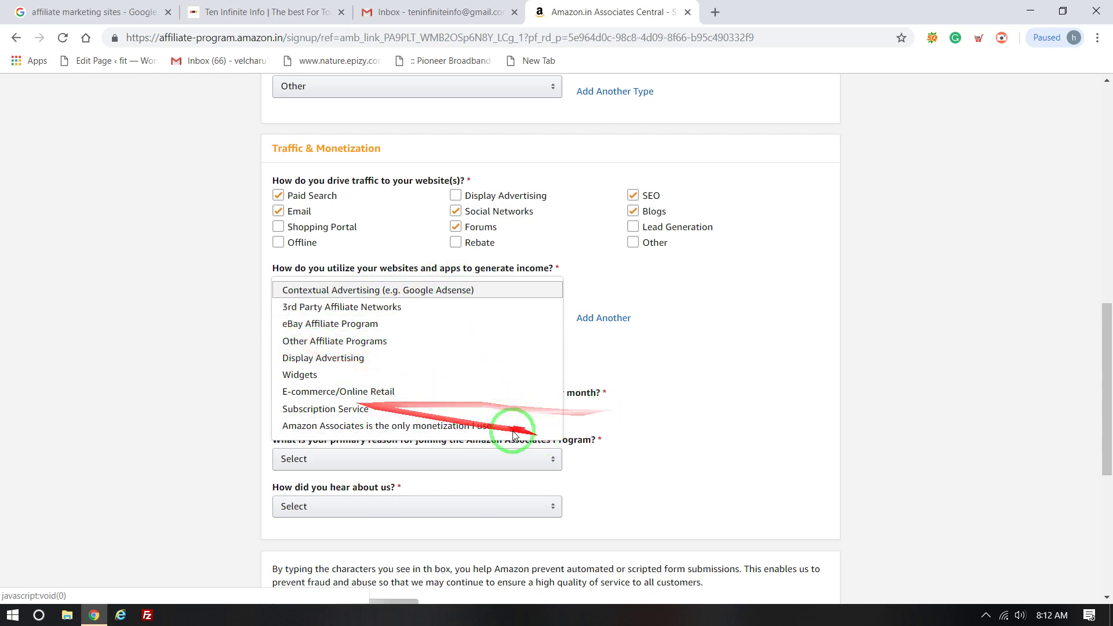
left_click(362, 342)
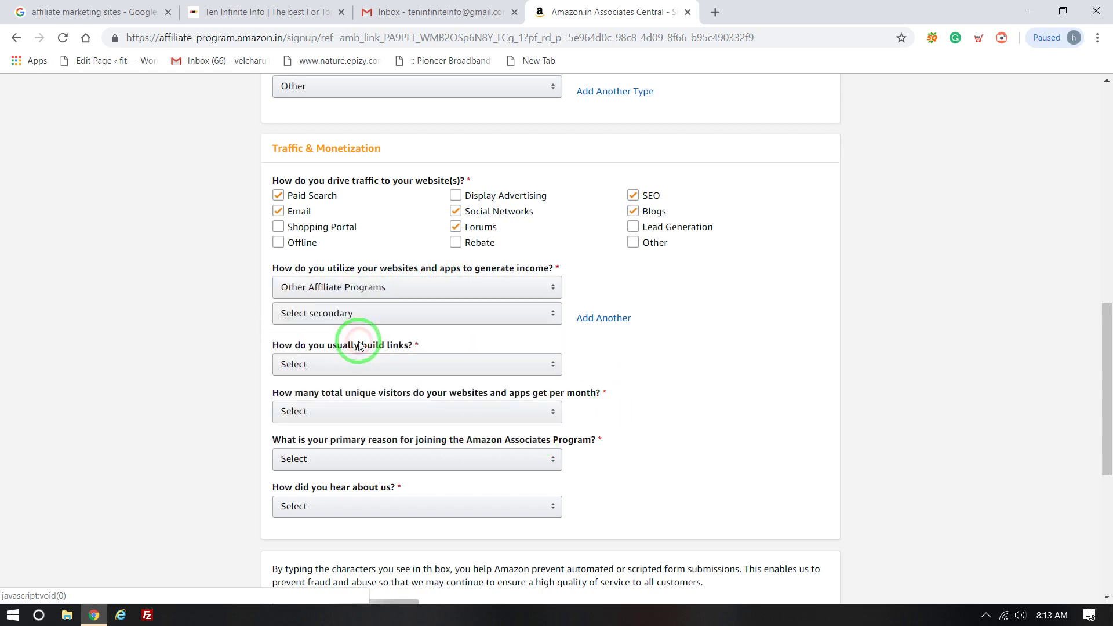
left_click(331, 314)
left_click(297, 402)
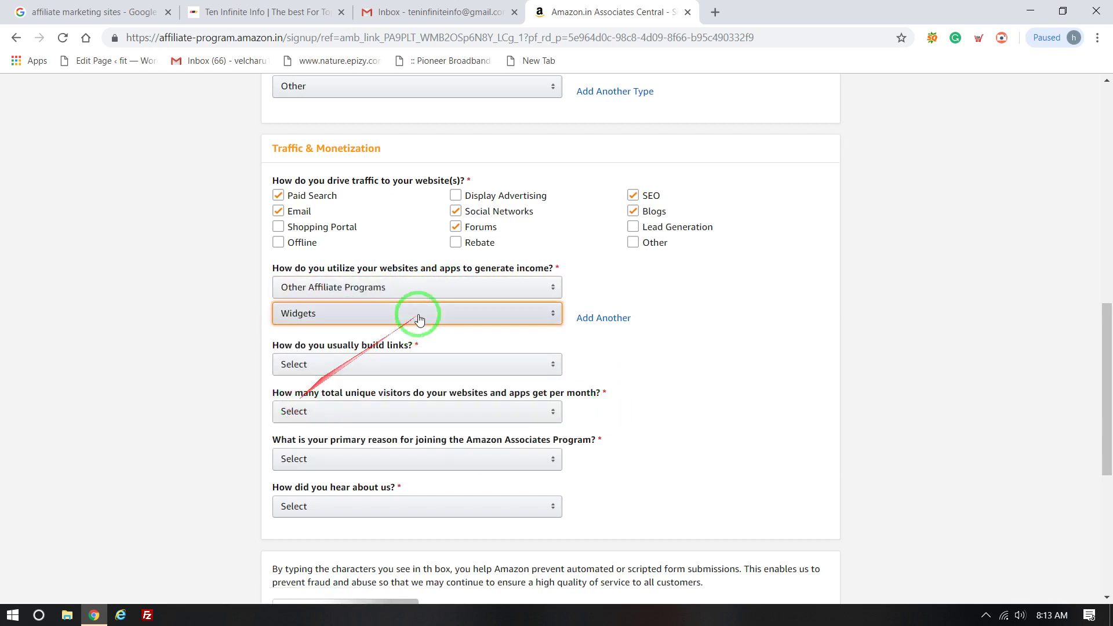
left_click(1014, 358)
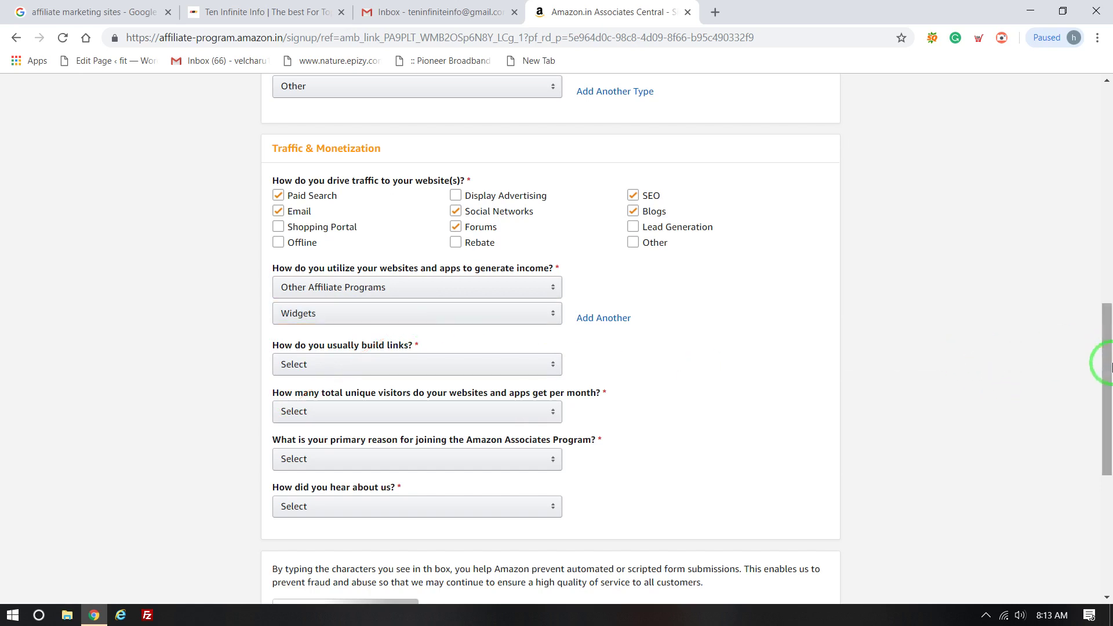
left_click_drag(1106, 368, 1109, 377)
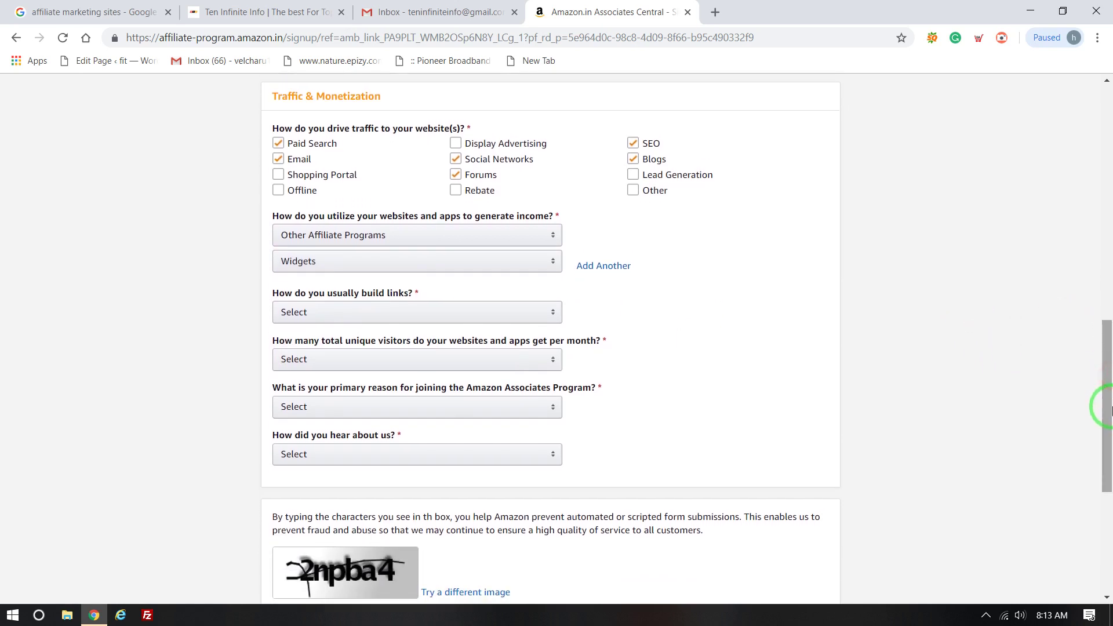
left_click(383, 236)
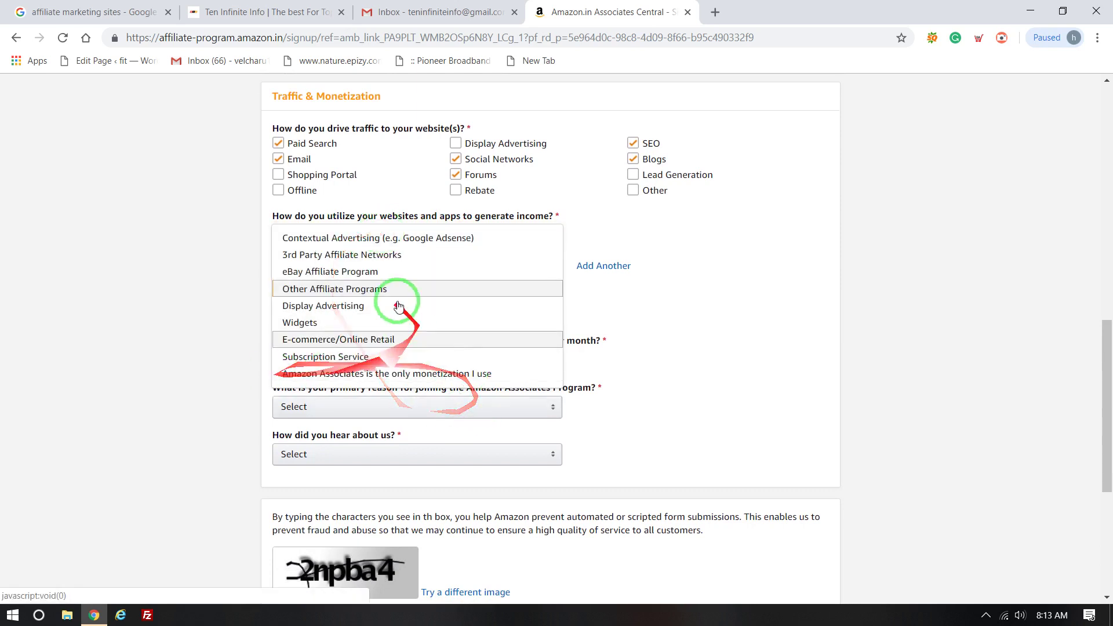
left_click(161, 291)
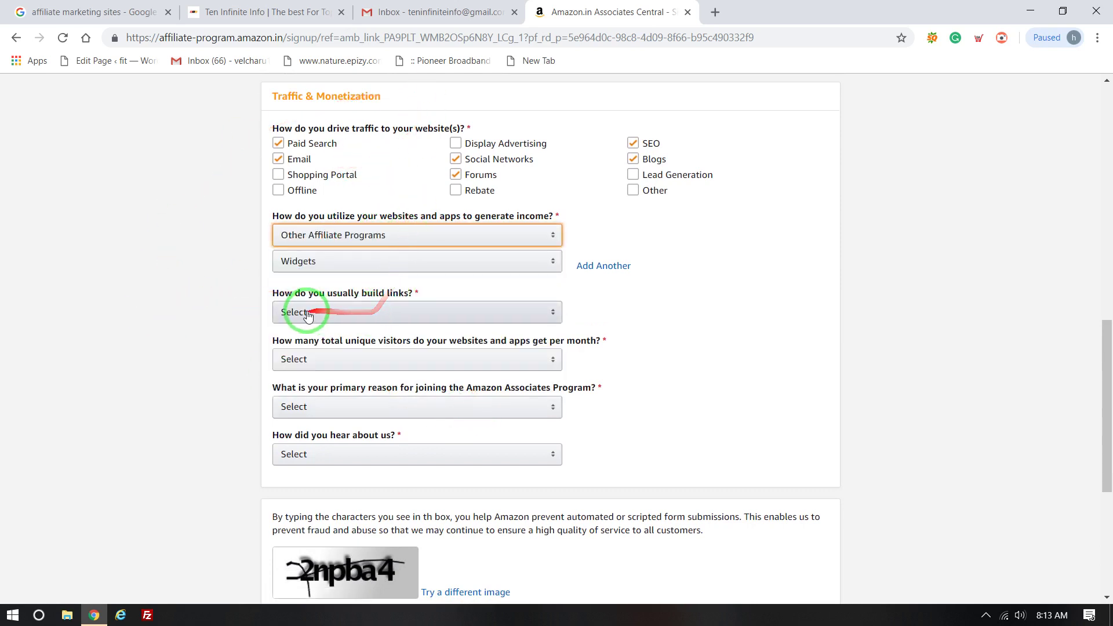
Step: Set the usual link-building method to Manually via text editor and the monthly unique visitors to From 501 to 5,000
left_click(431, 313)
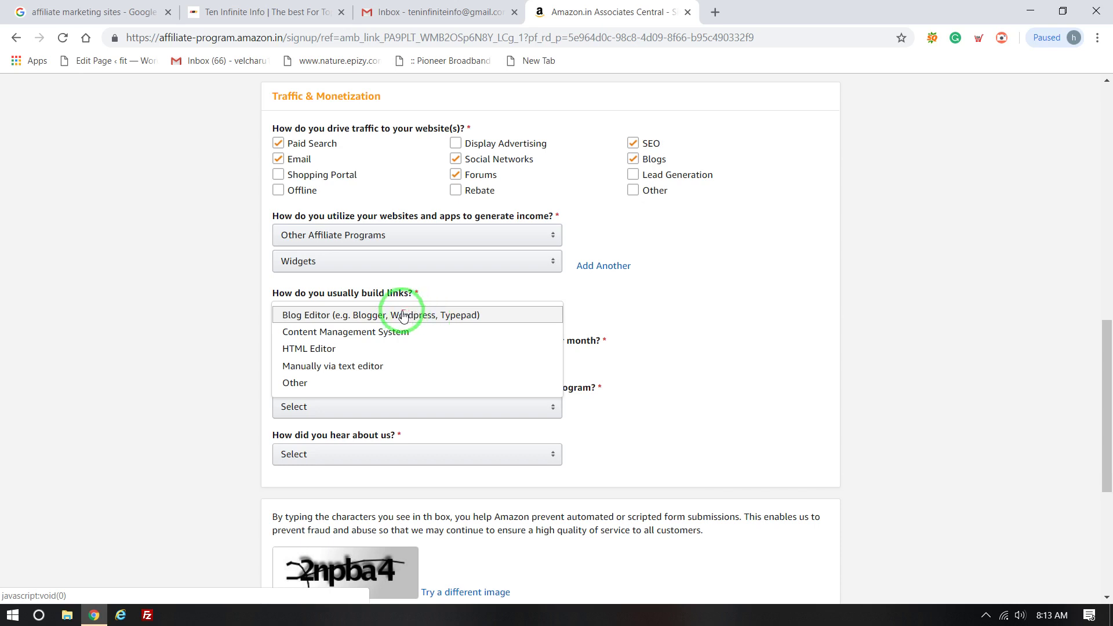
left_click(371, 366)
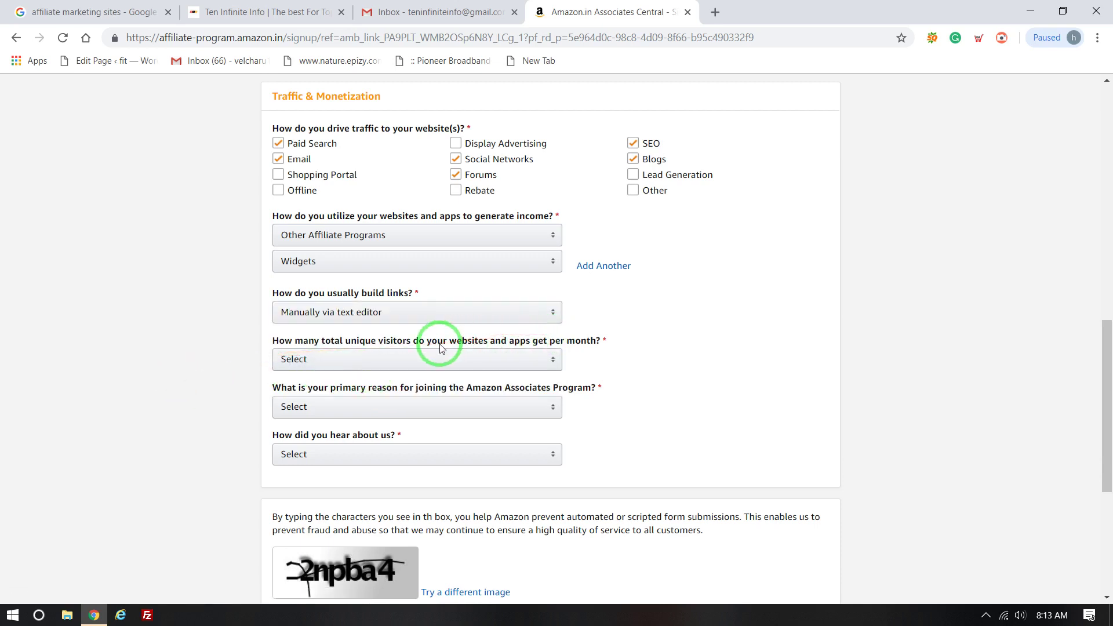
left_click(413, 361)
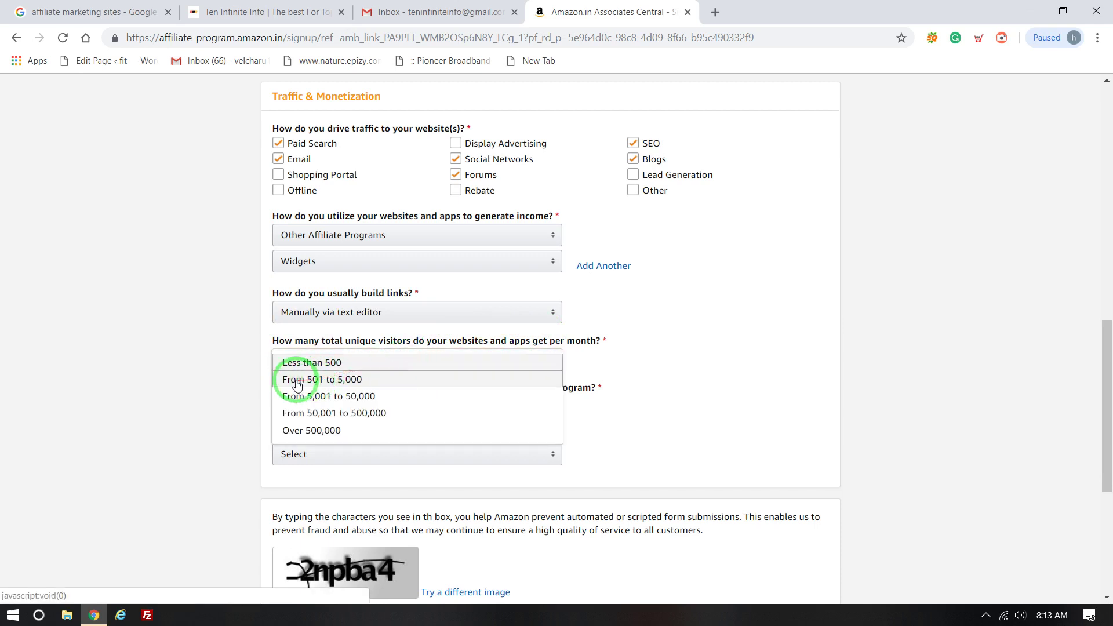
left_click(329, 380)
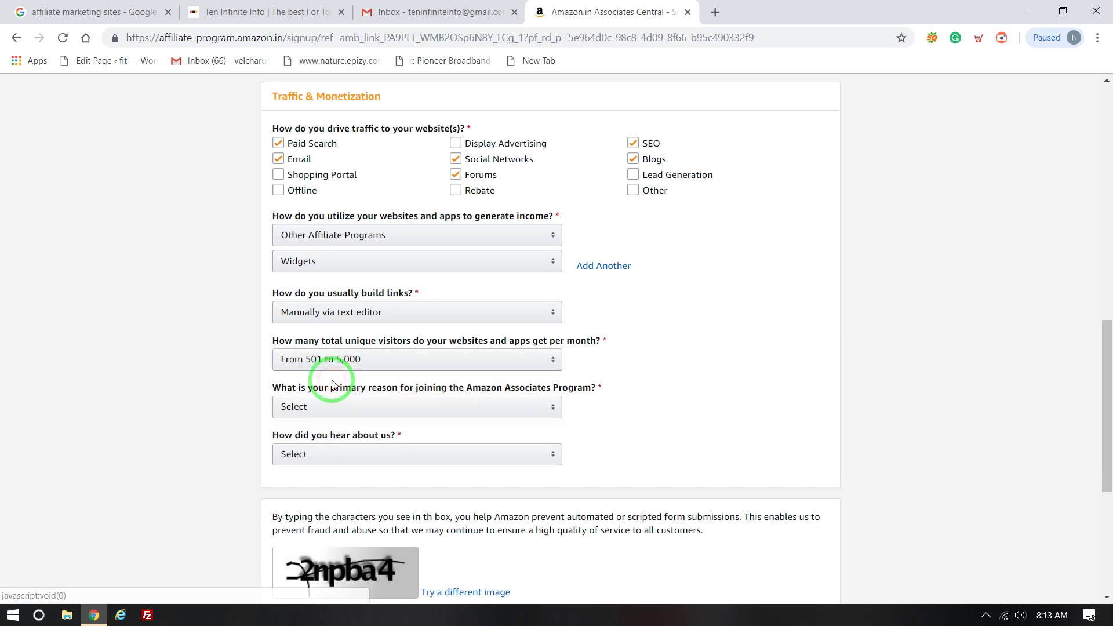
Step: Set the primary reason for joining to To monetize my site and the way of hearing about the program to Word of Mouth
left_click_drag(1105, 405, 1006, 442)
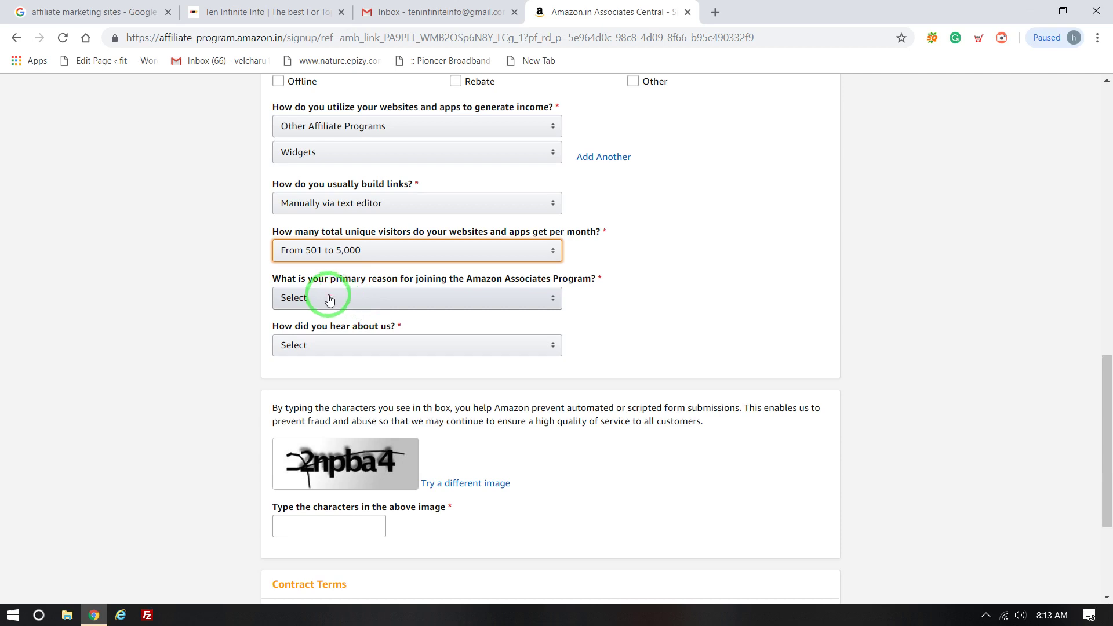
left_click(432, 314)
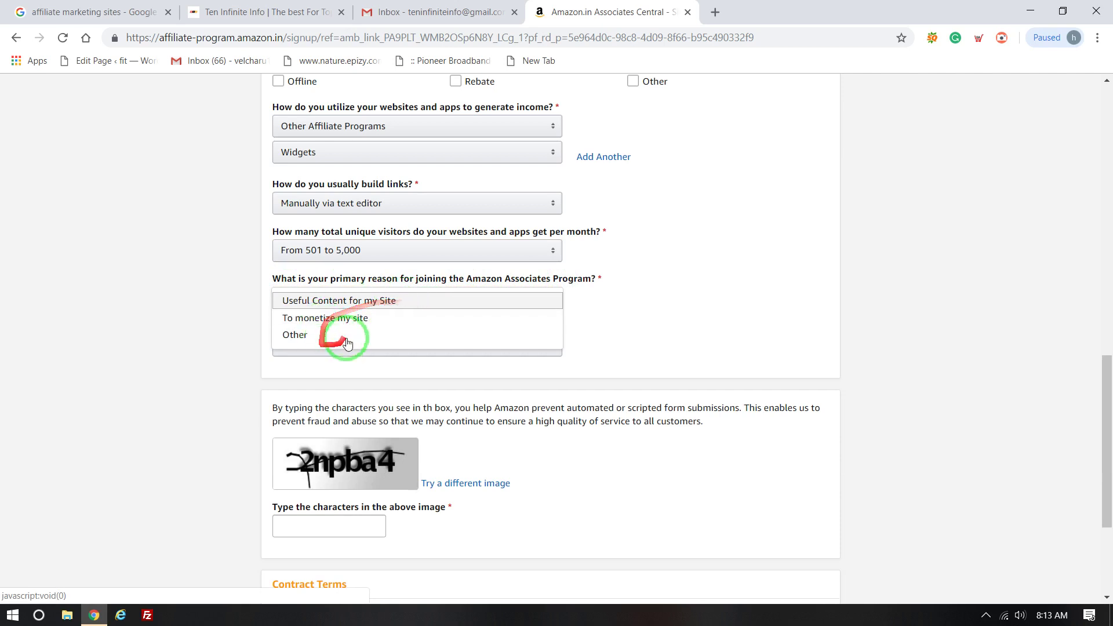
left_click(340, 320)
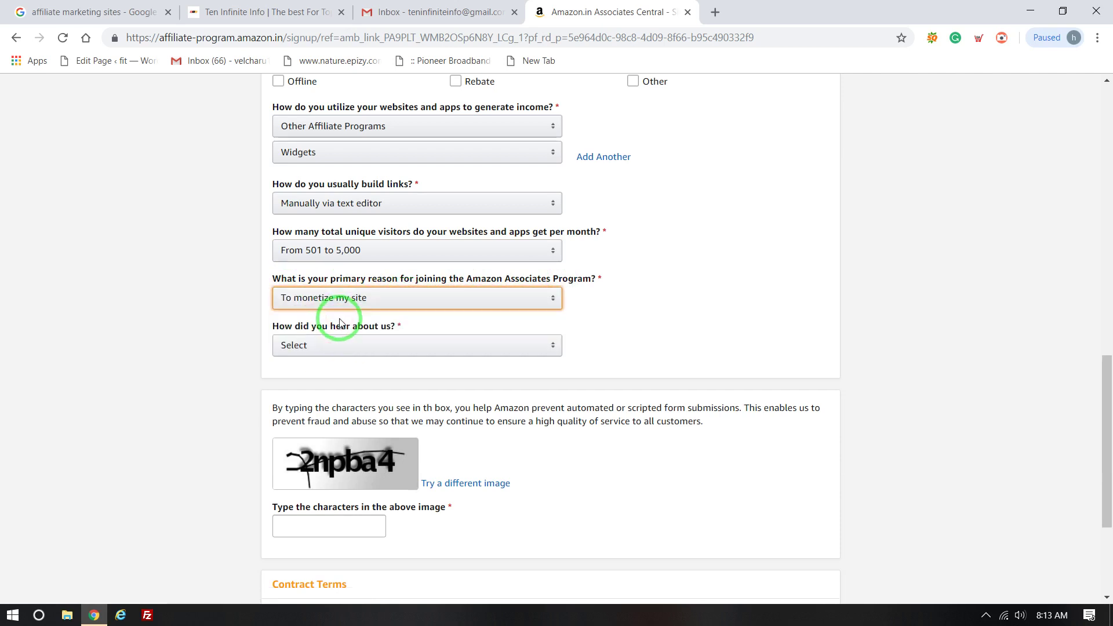
left_click(348, 303)
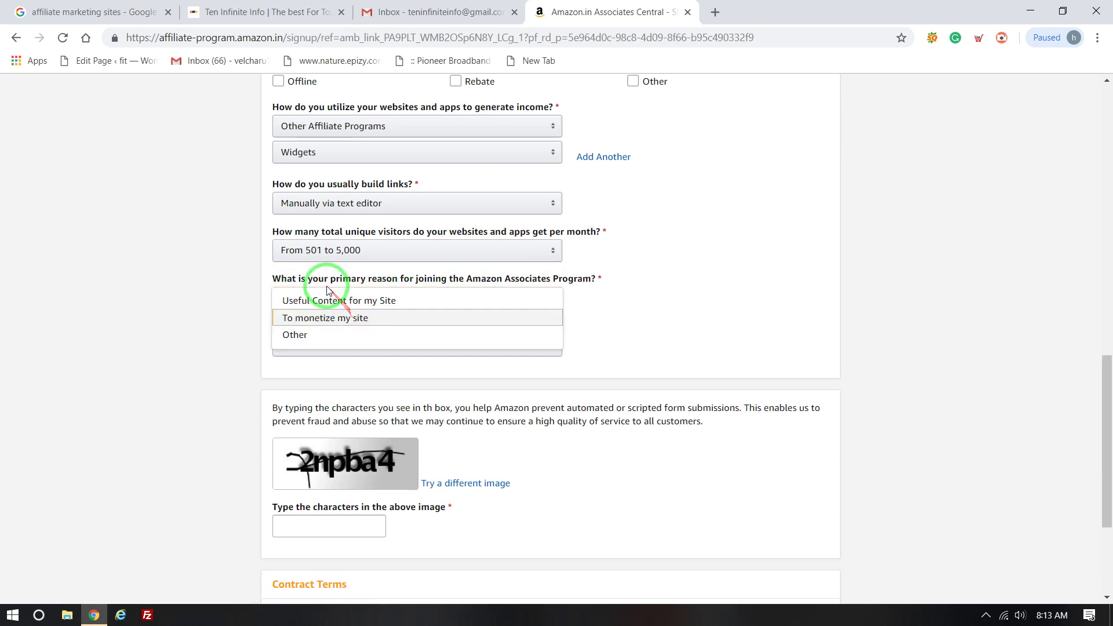
left_click(323, 319)
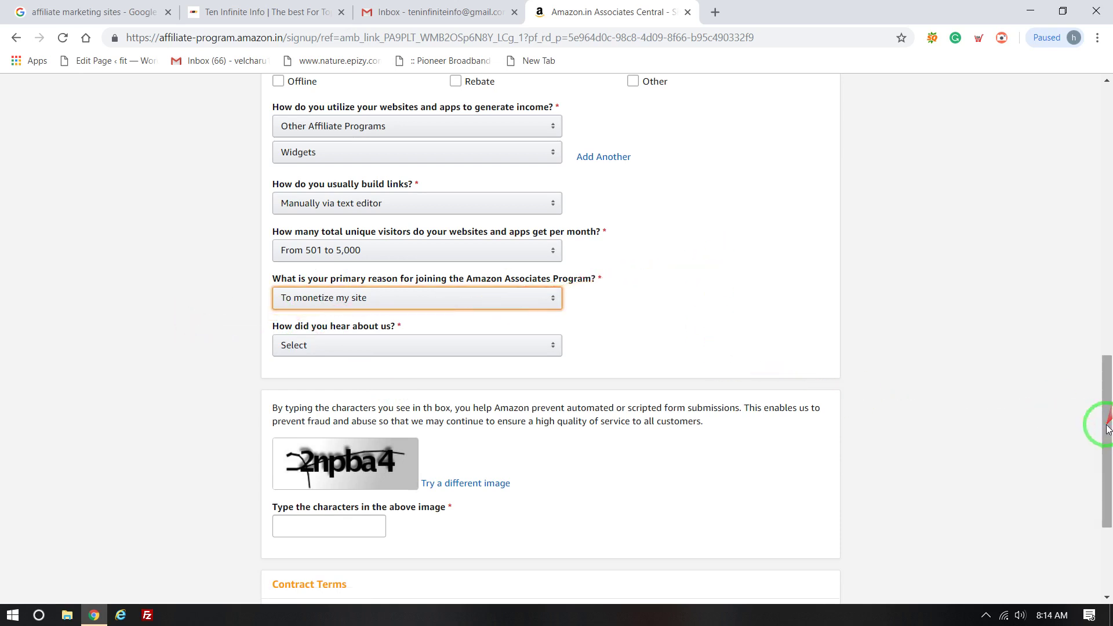
left_click_drag(1106, 427, 1068, 449)
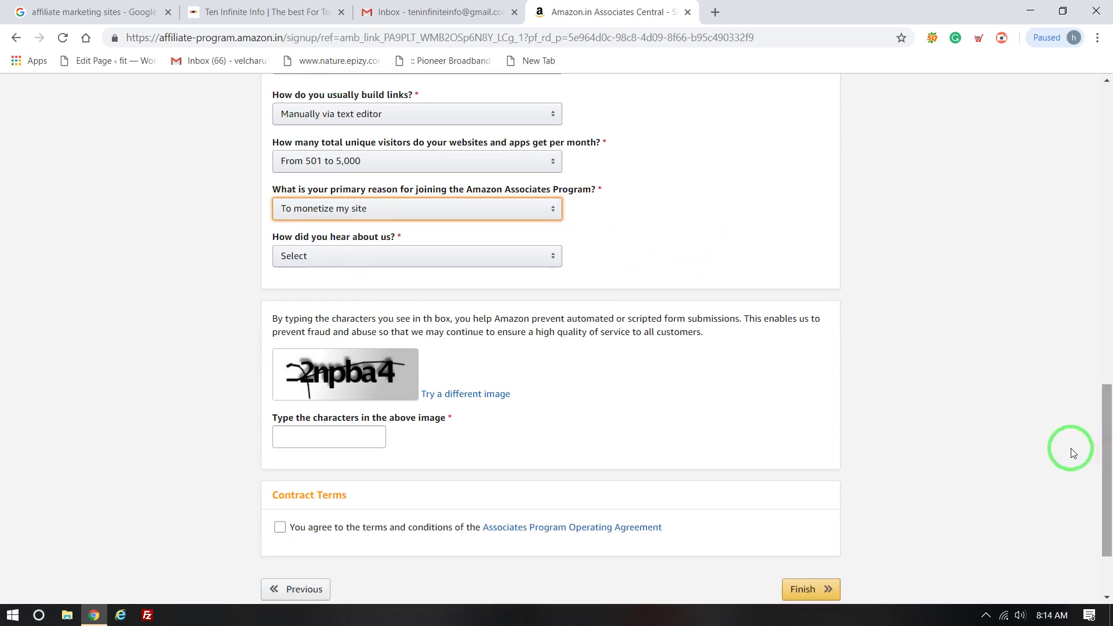
left_click(380, 255)
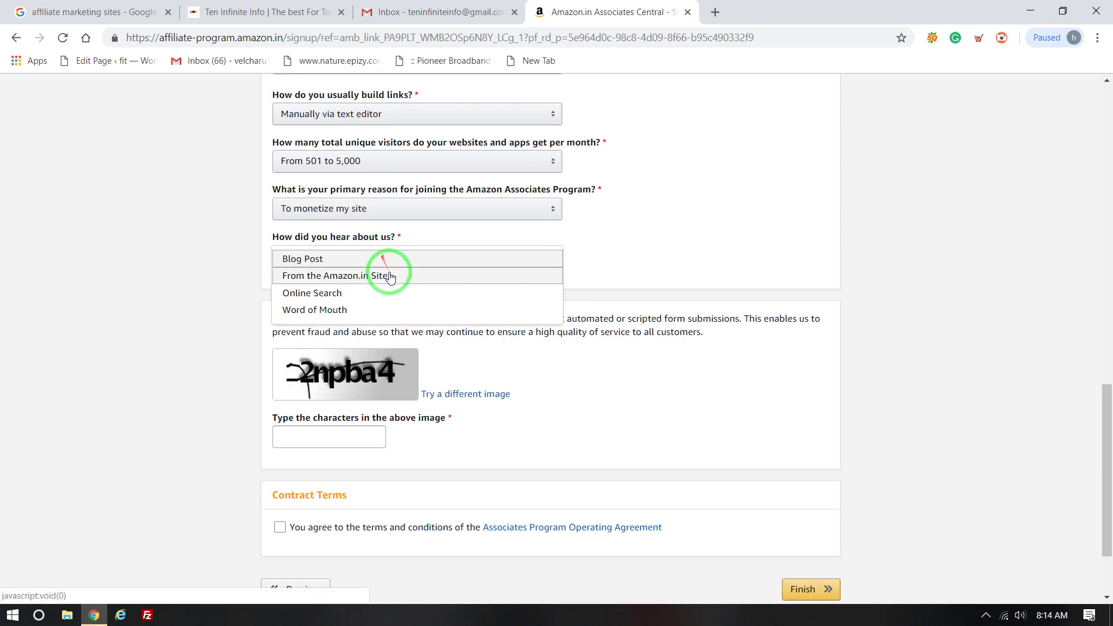
left_click(336, 309)
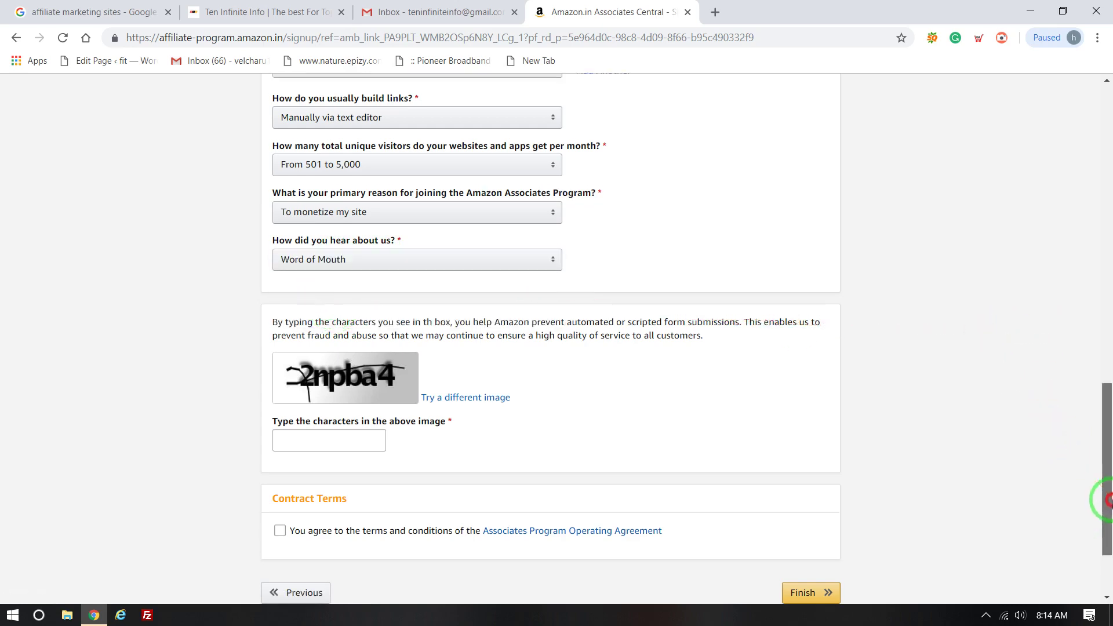
Step: Review the completed Profile and Traffic & Monetization answers, including the income-method and link-building options
left_click_drag(1101, 479, 1077, 191)
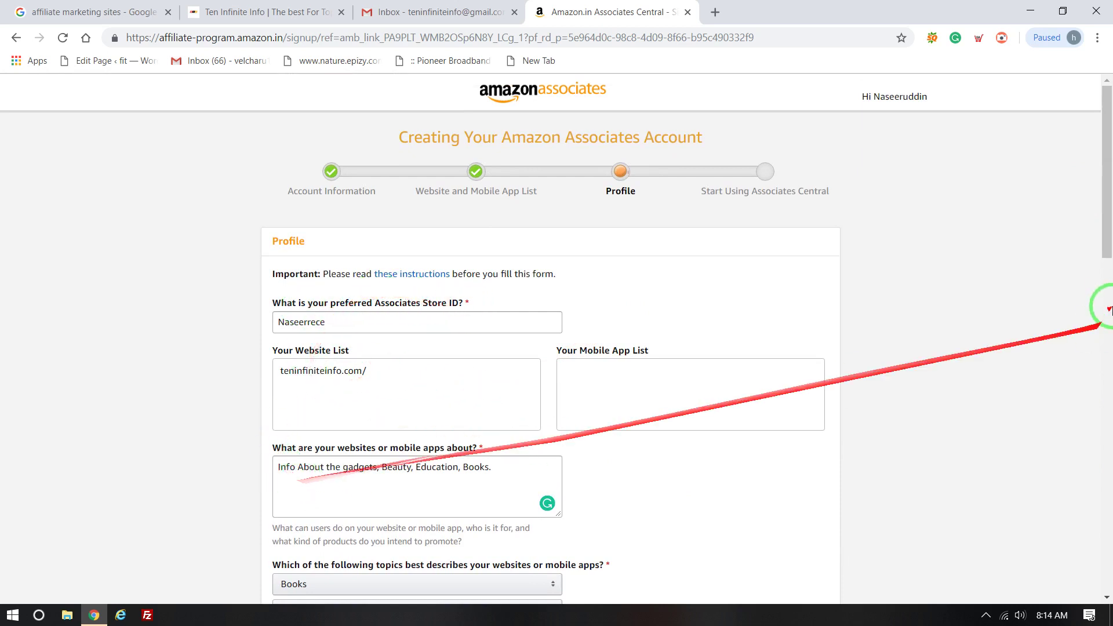
left_click_drag(1107, 228, 1105, 310)
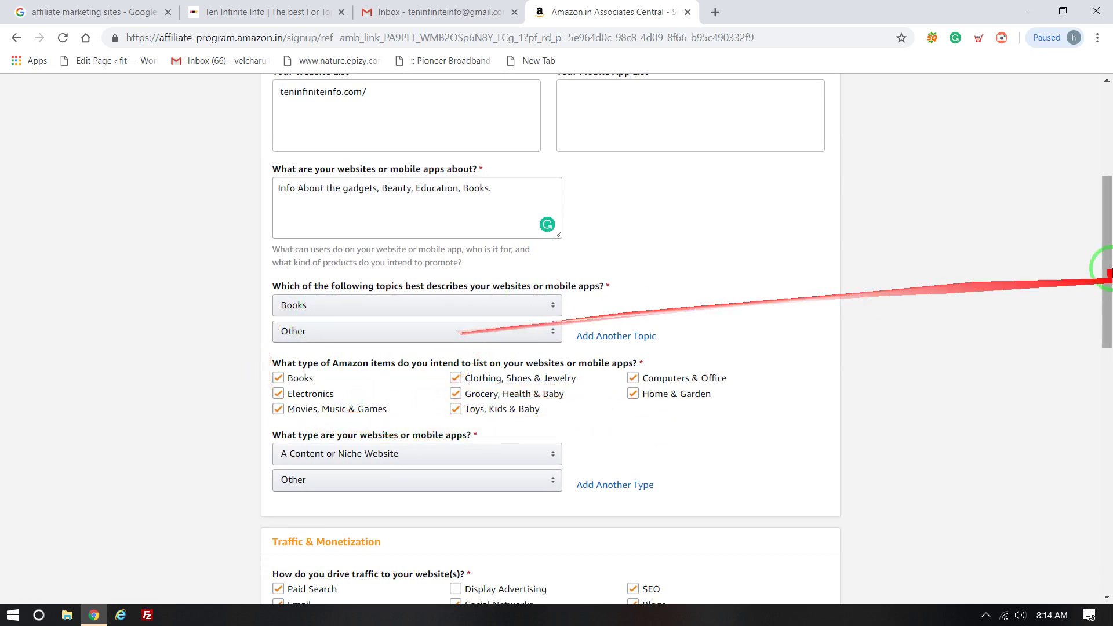
left_click_drag(1105, 236, 1108, 318)
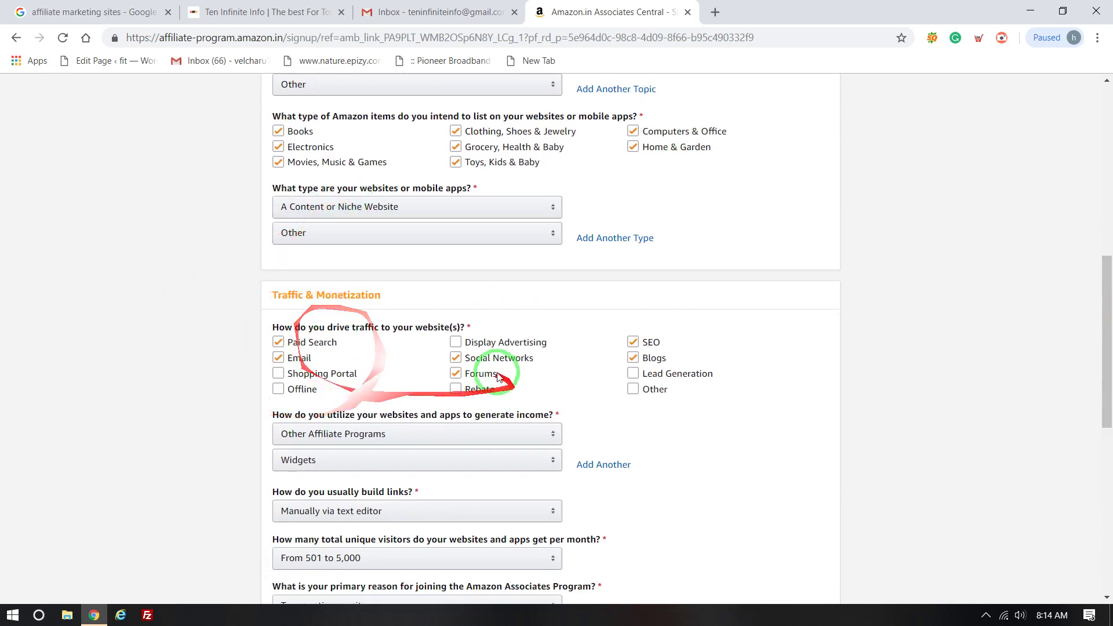
left_click(456, 342)
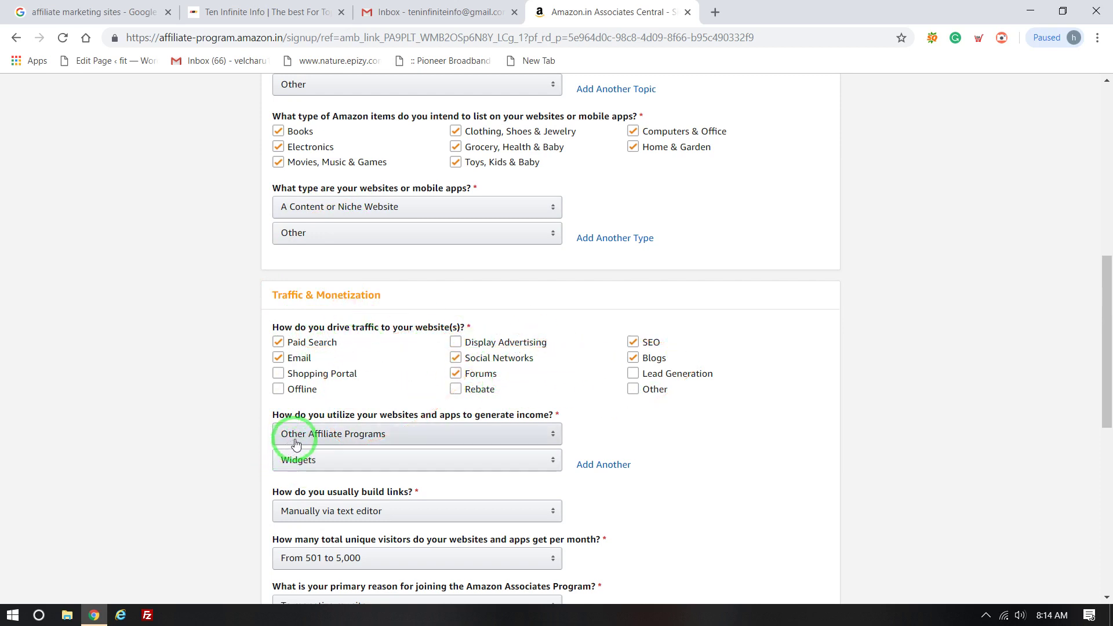
left_click(484, 435)
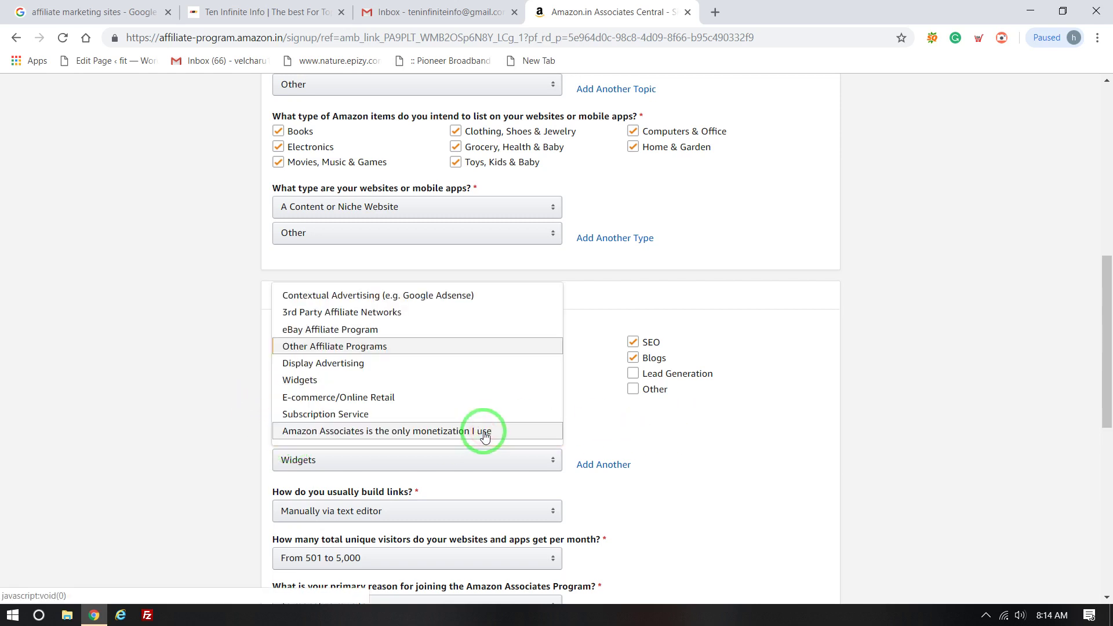
left_click(111, 412)
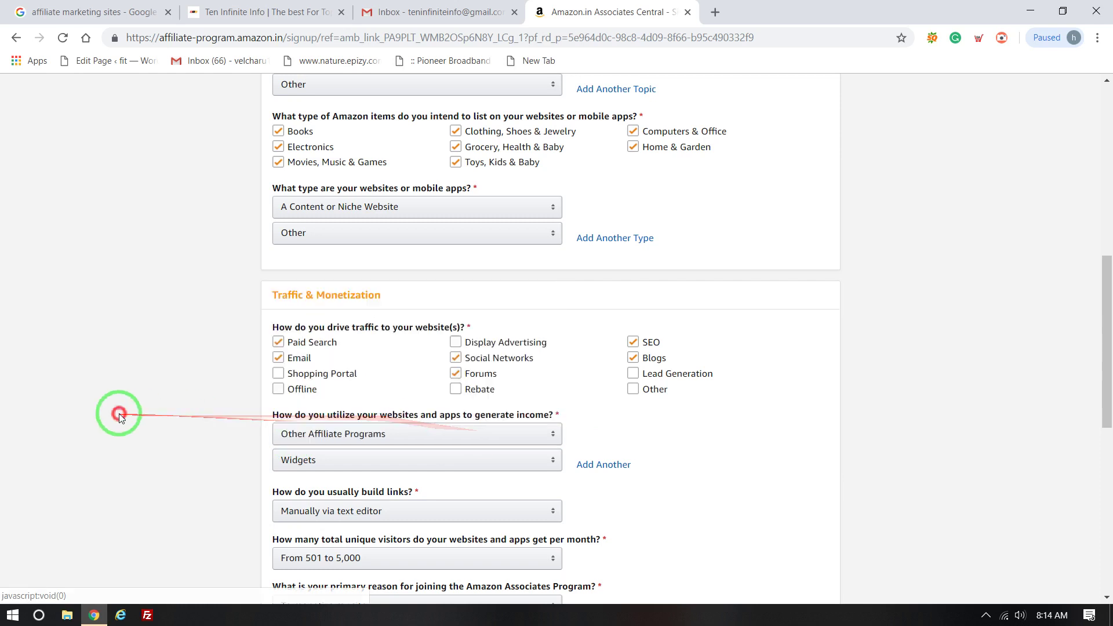
left_click_drag(1103, 390, 1109, 464)
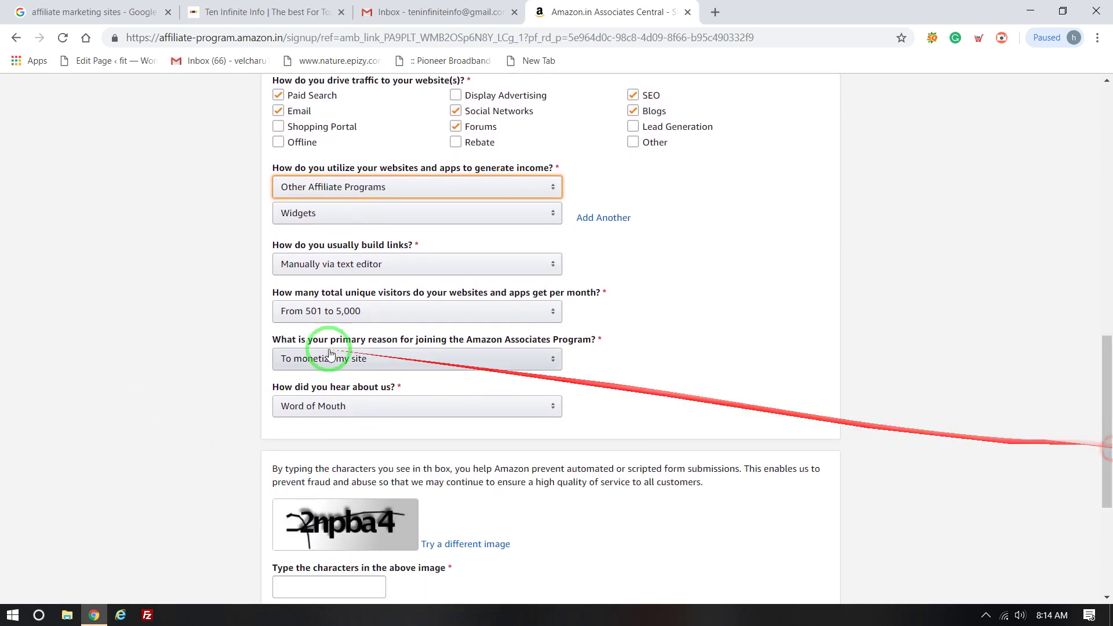
left_click(372, 266)
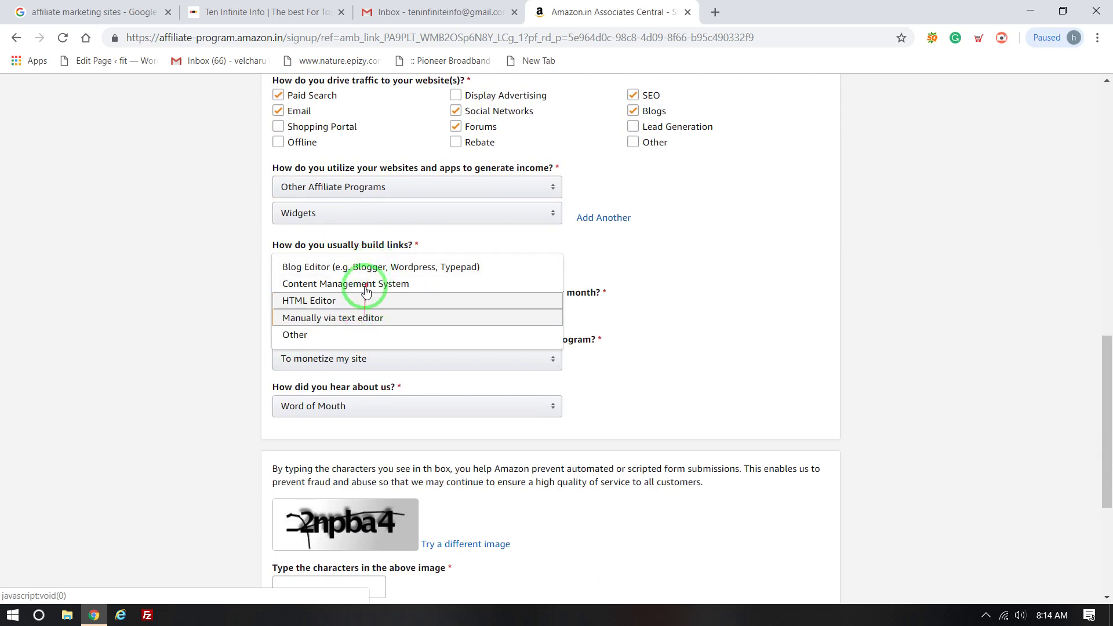
left_click(380, 318)
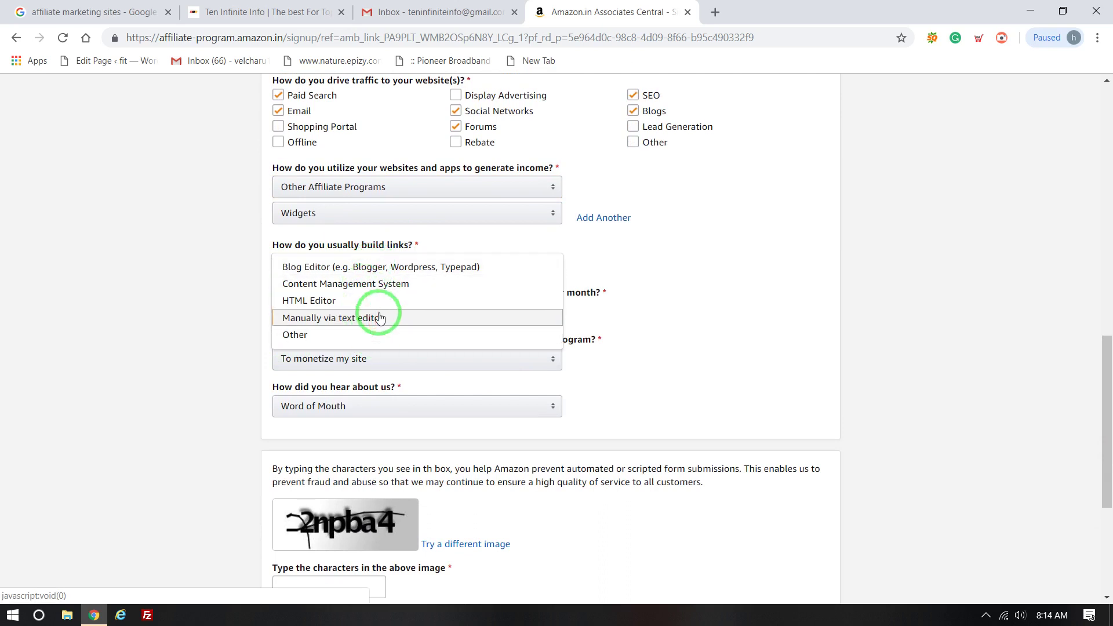
left_click(99, 310)
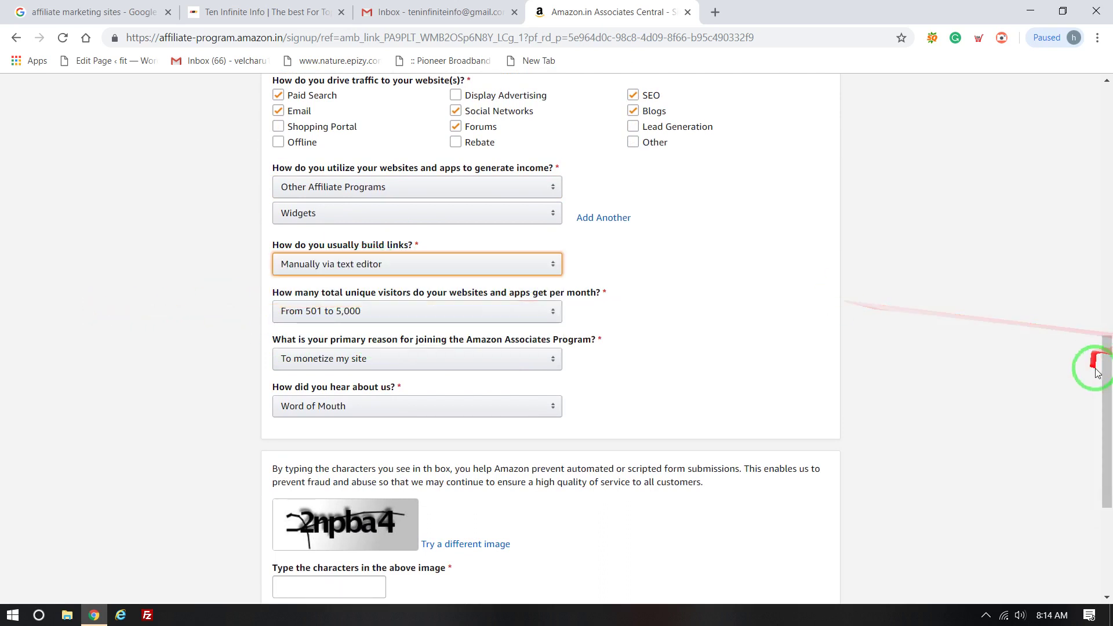
left_click_drag(1107, 390, 1107, 399)
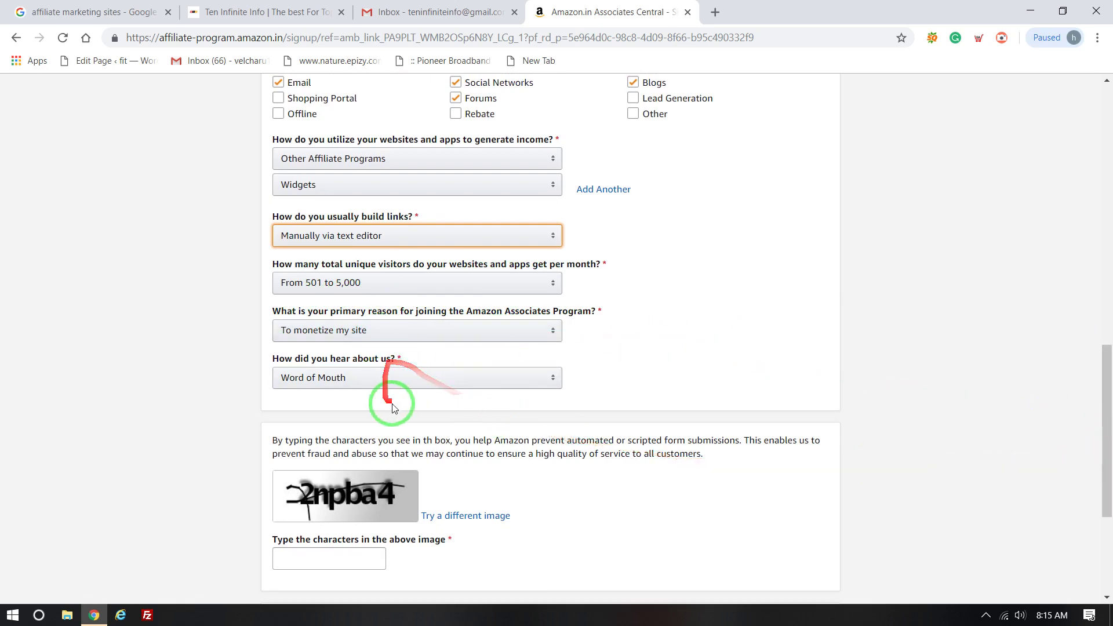
scroll(522, 443, "up", 12)
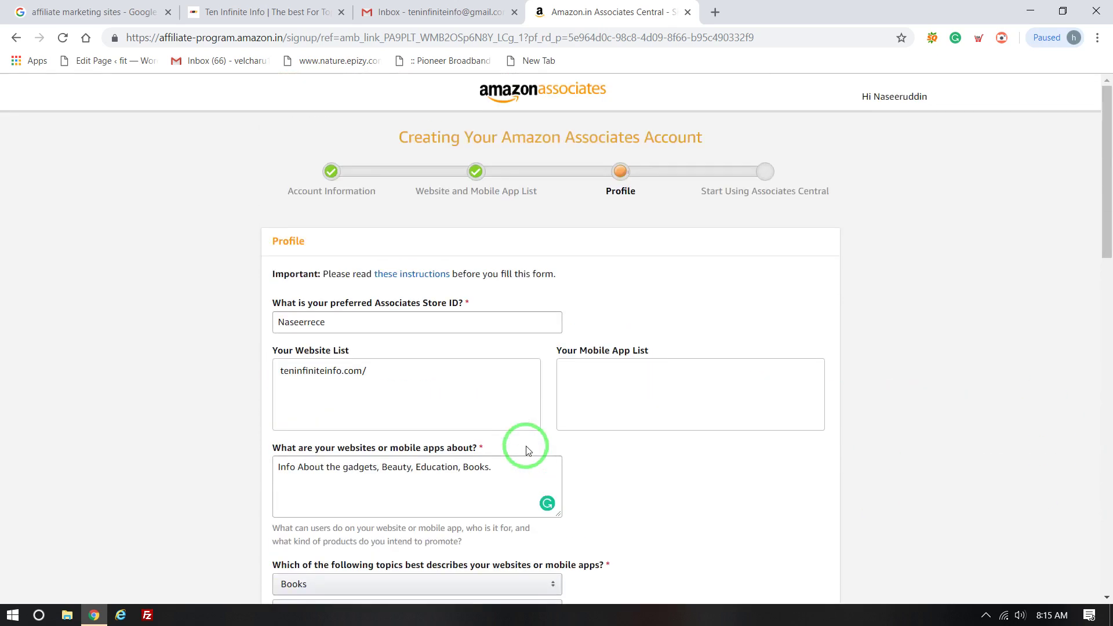
Step: Enter the CAPTCHA characters, agree to the Associates Program Operating Agreement, and submit the application
scroll(522, 443, "down", 16)
left_click(325, 328)
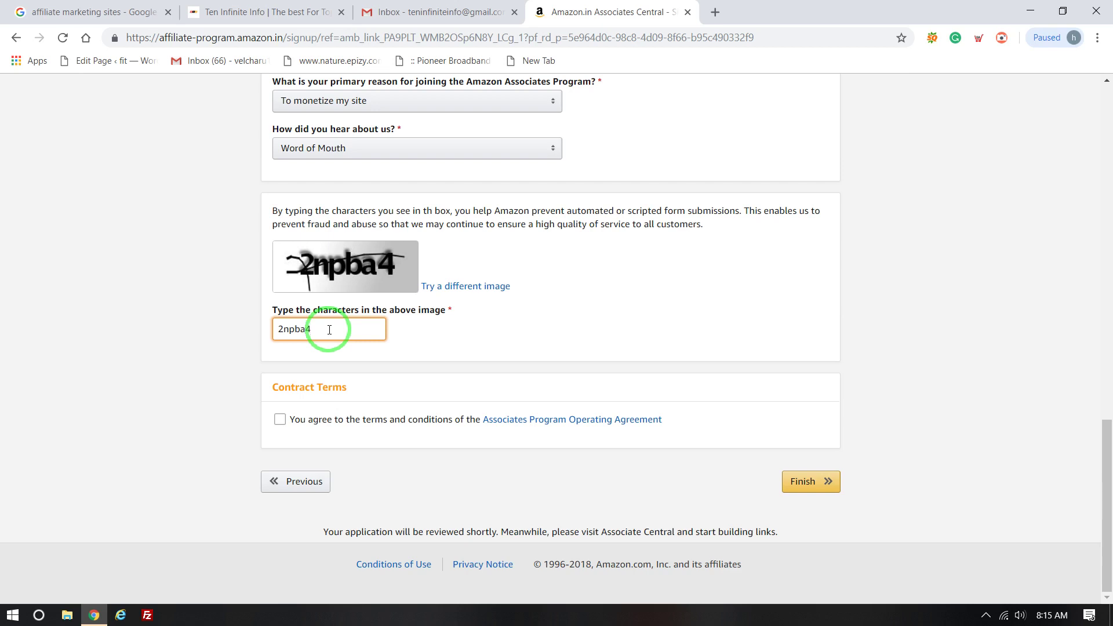
left_click(281, 419)
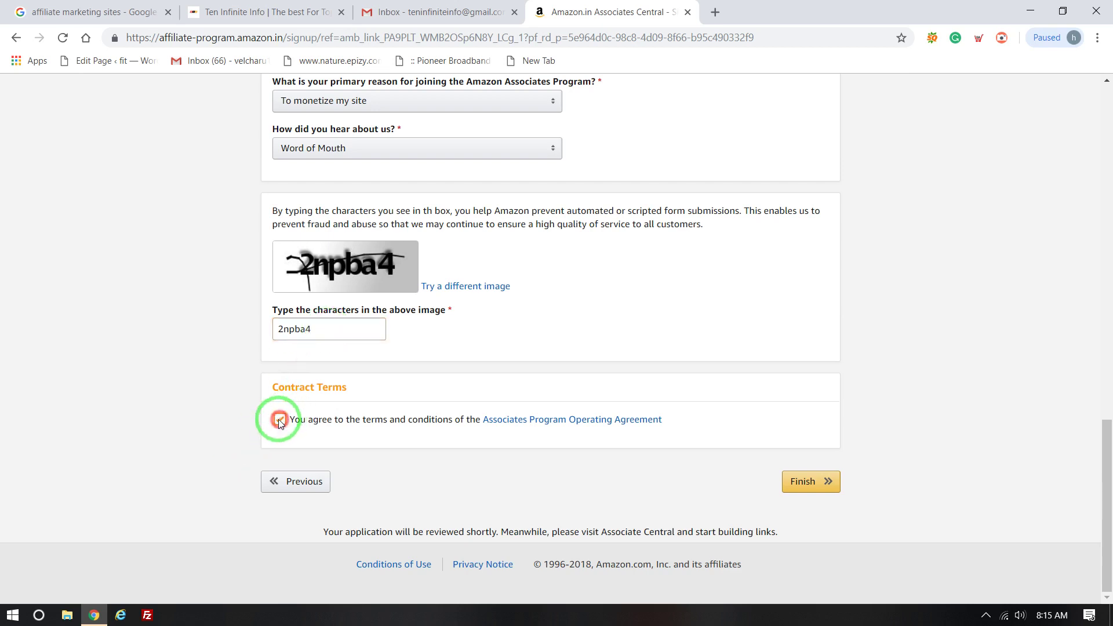
left_click(811, 481)
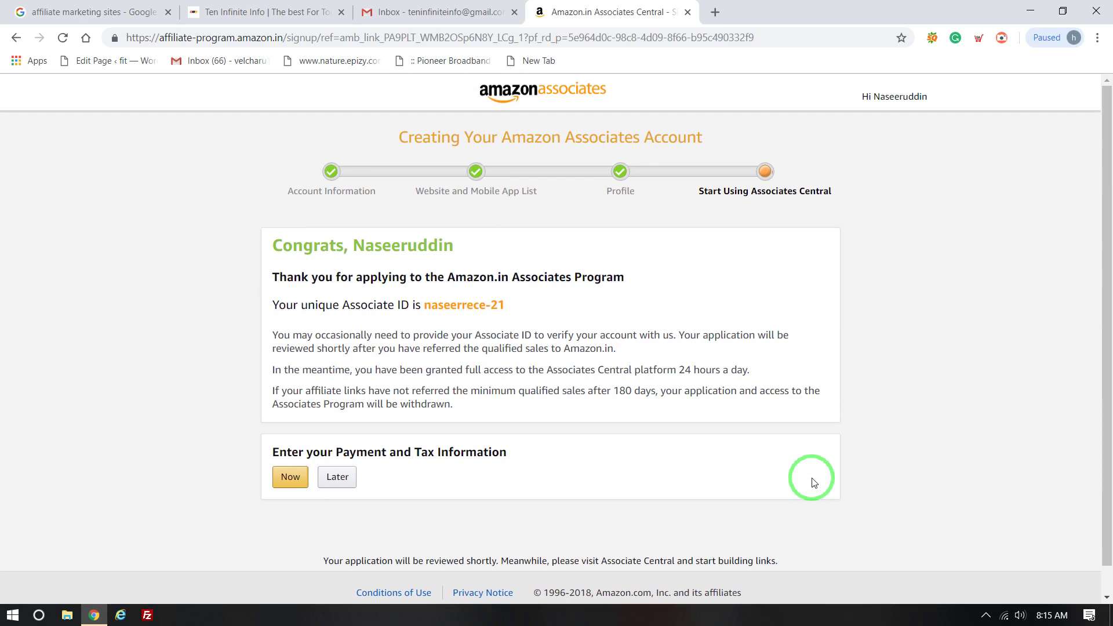
Step: Postpone entering the payment and tax information to reach Associates Central, and close the blank browser tab
left_click(244, 6)
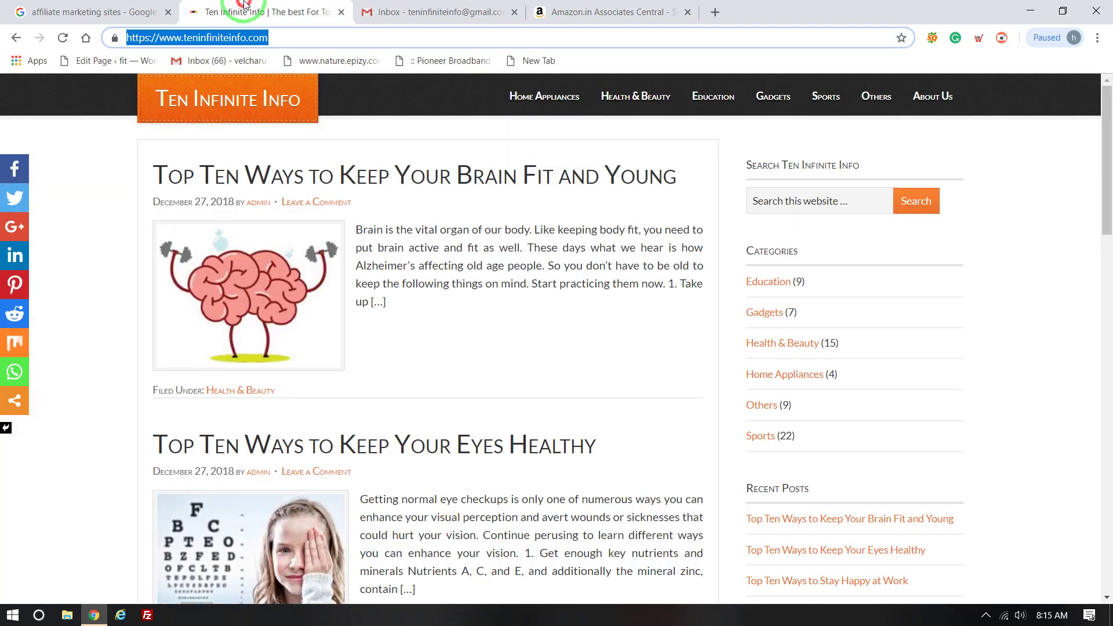
left_click(715, 12)
left_click(649, 12)
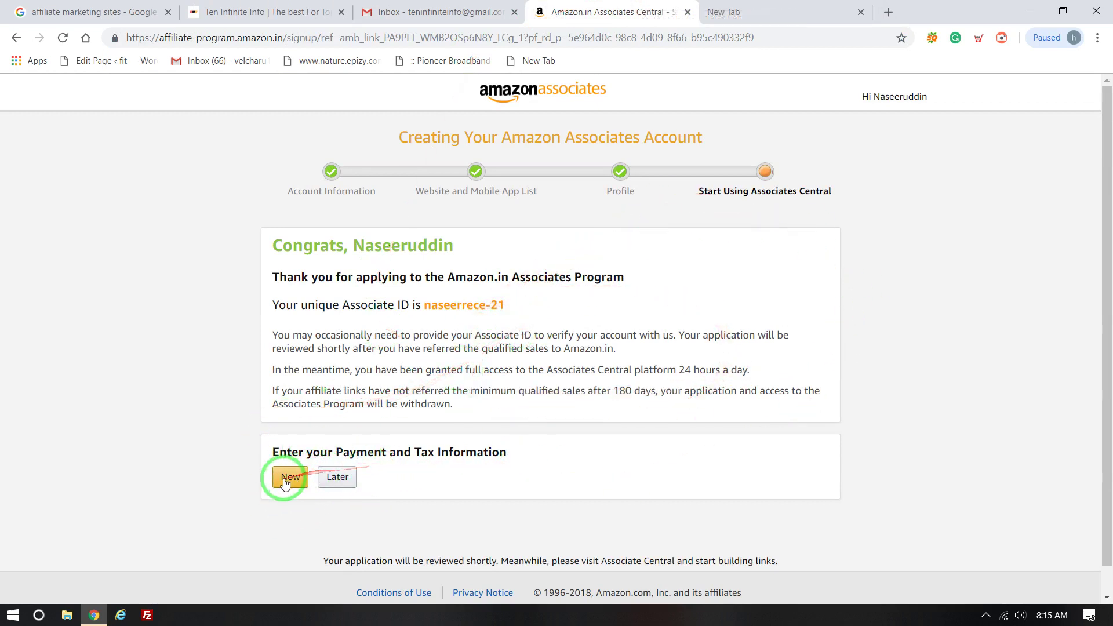
left_click(337, 476)
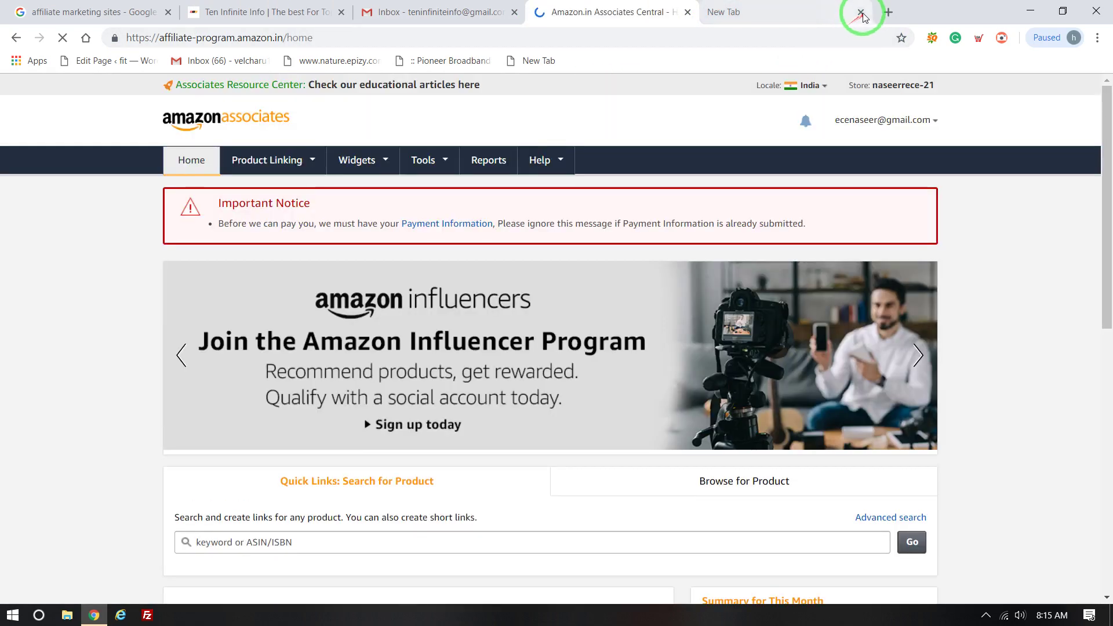
left_click(861, 12)
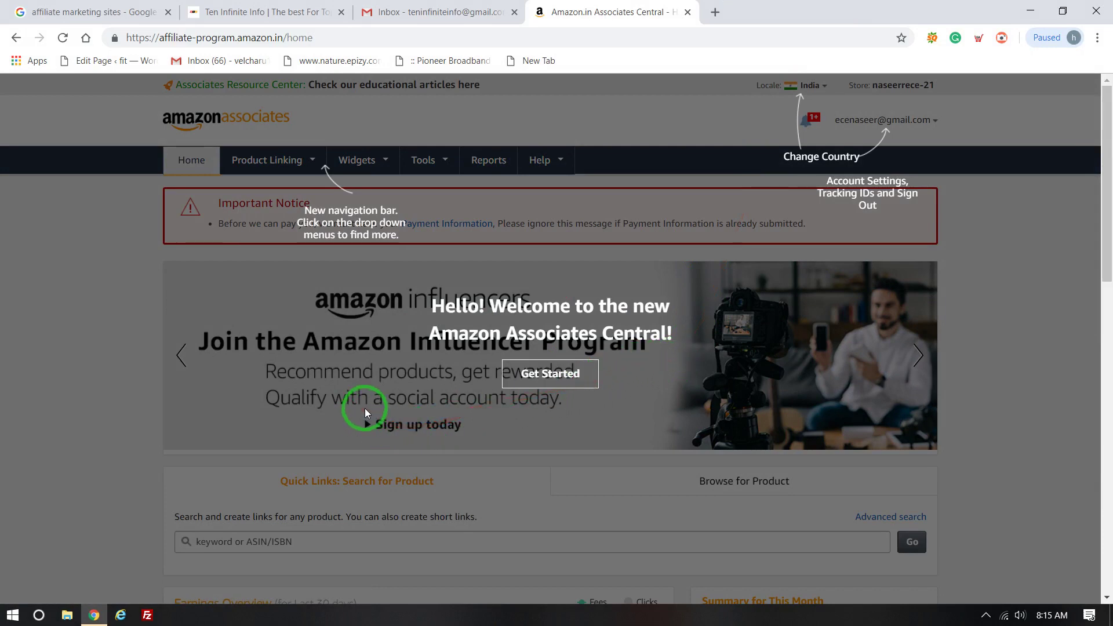
Step: Dismiss the Associates Central welcome overlay and open the Product Links page
left_click(185, 365)
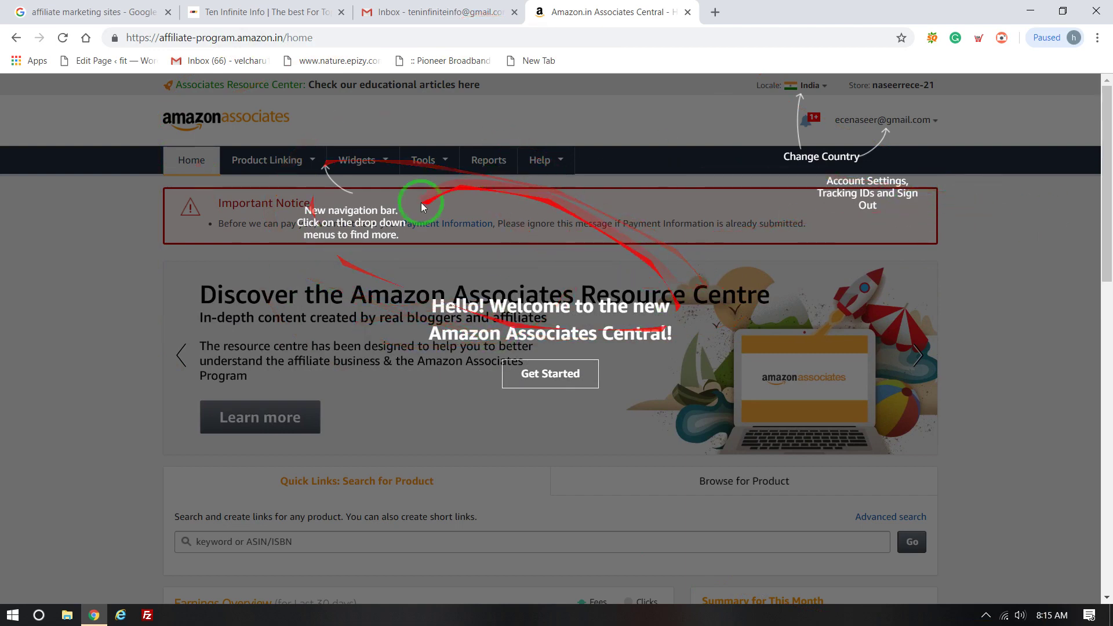
left_click(7, 218)
left_click(283, 163)
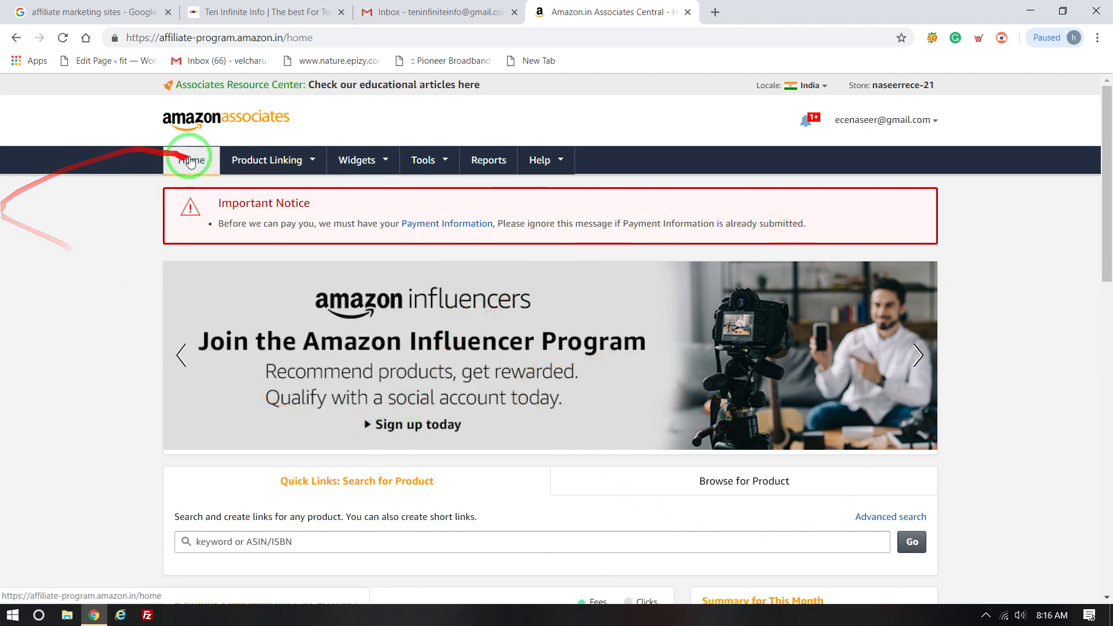
left_click(258, 164)
left_click(262, 193)
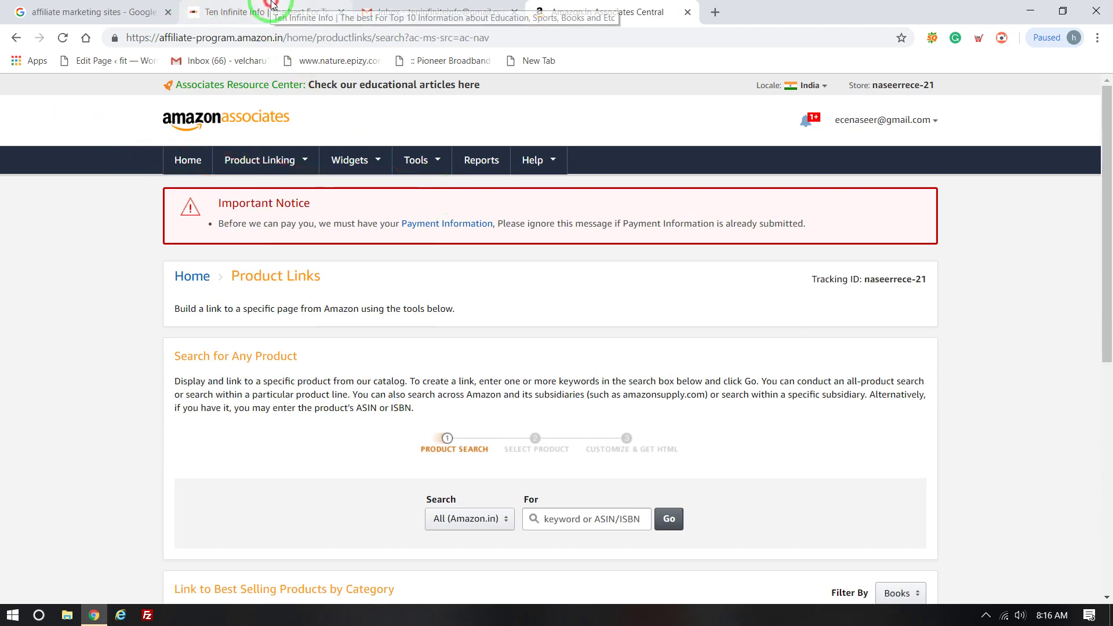
Step: On the Ten Infinite Info site, open the article Top Ten Ways to Keep Your Brain Fit and Young and examine its introduction
left_click(206, 13)
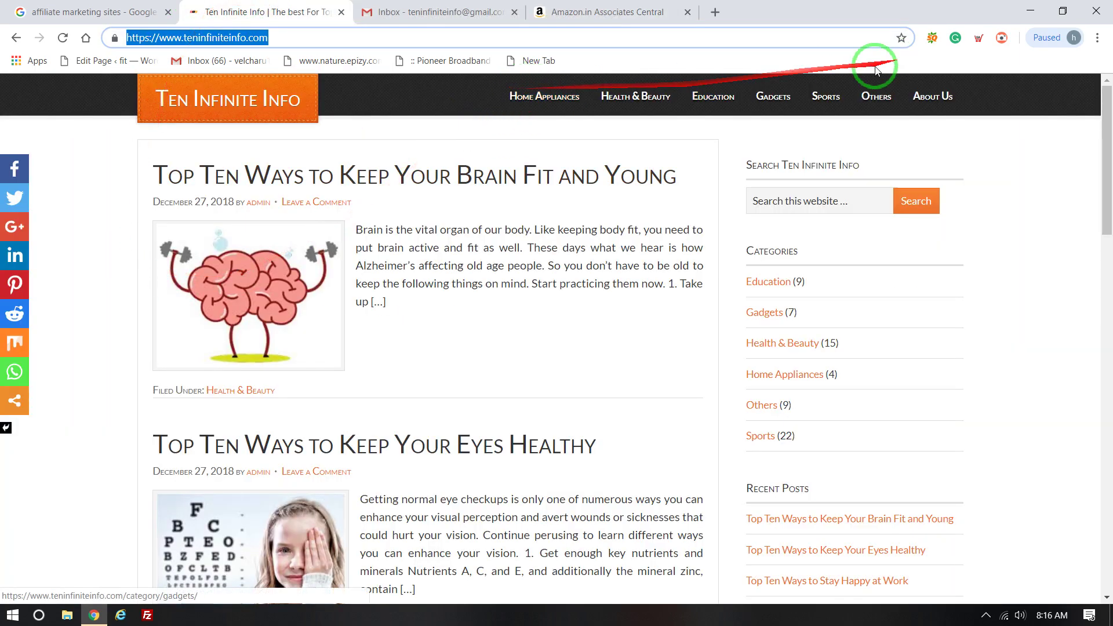
left_click(333, 176)
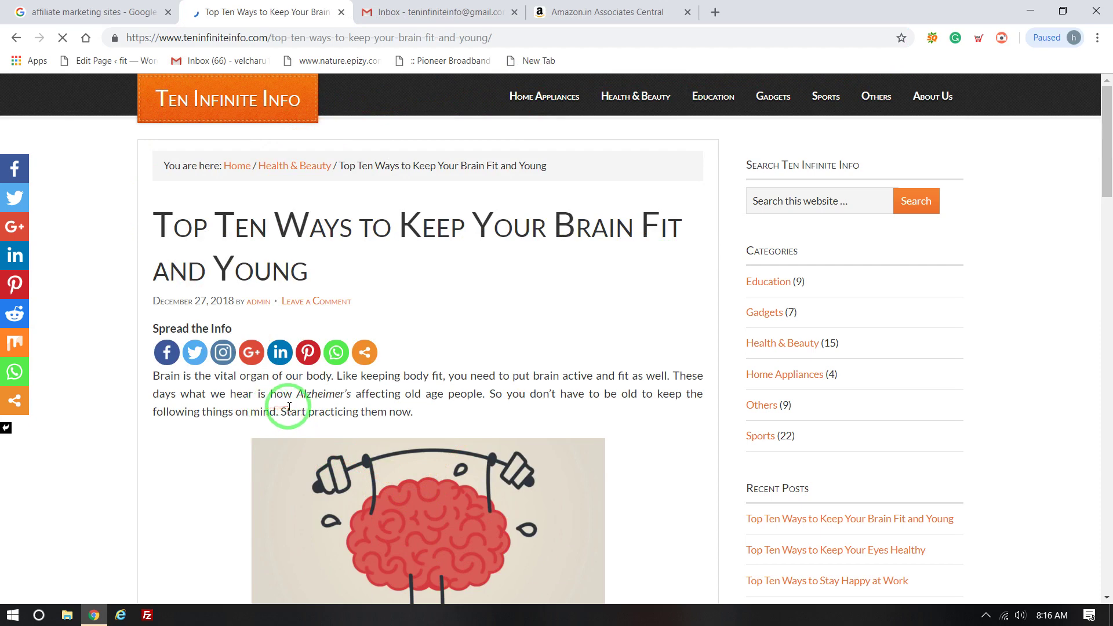
left_click_drag(289, 407, 428, 423)
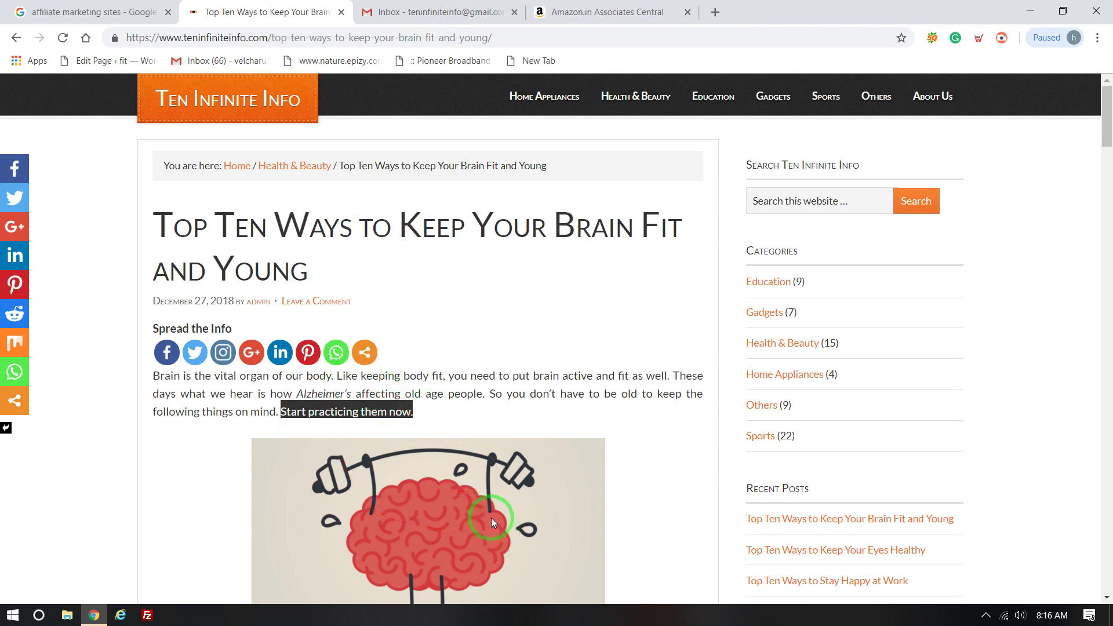
left_click(372, 416)
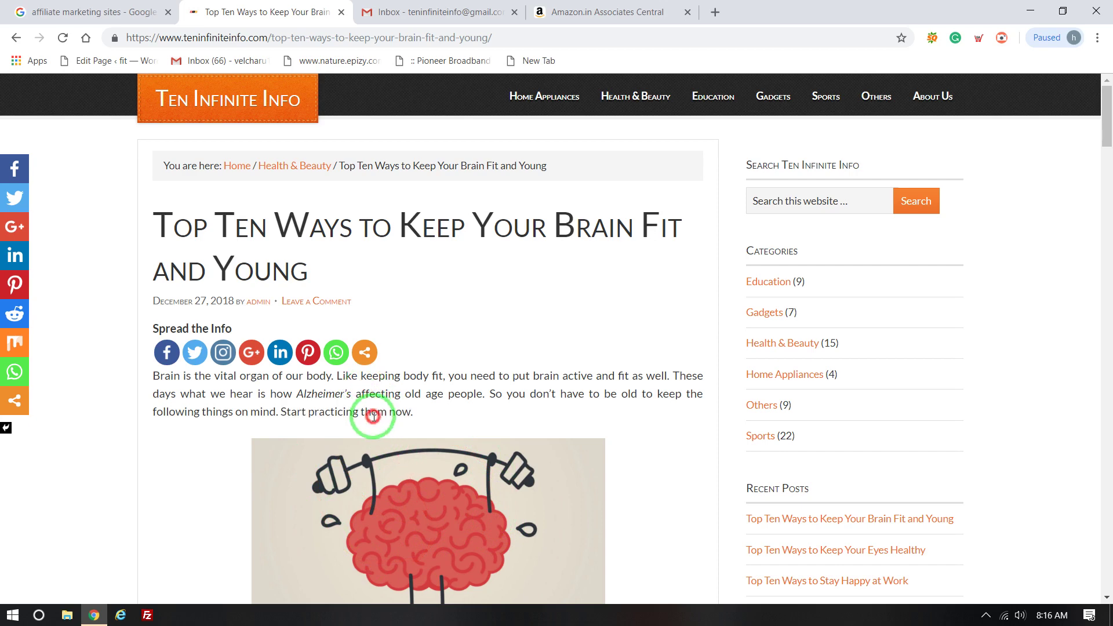
Step: Return to Associates Central and open the Banners page for product linking
left_click(619, 8)
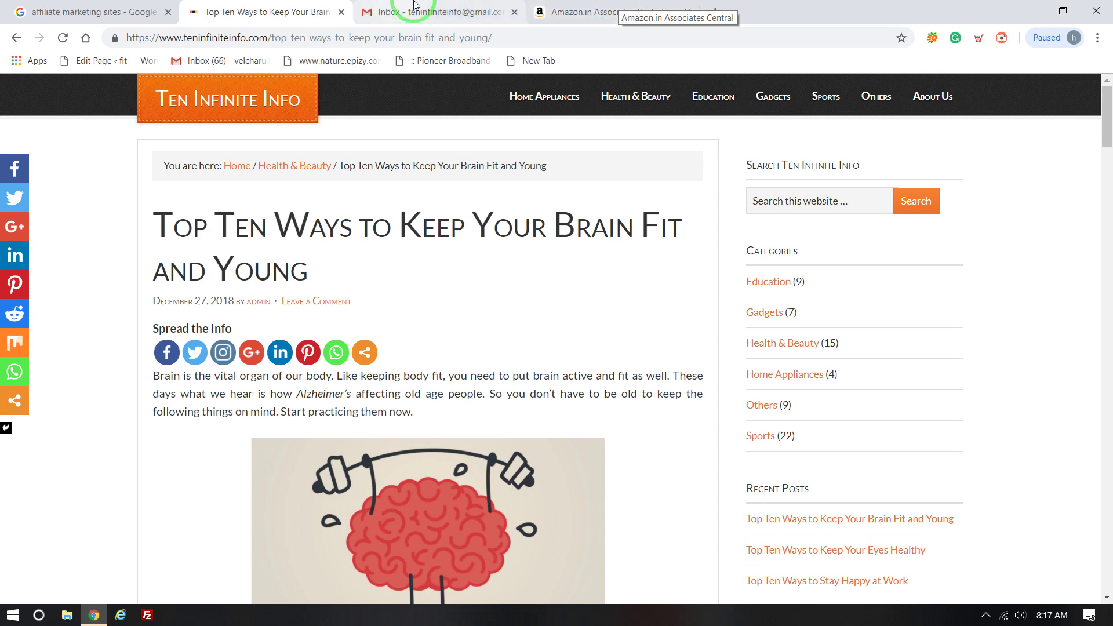
mouse_move(261, 165)
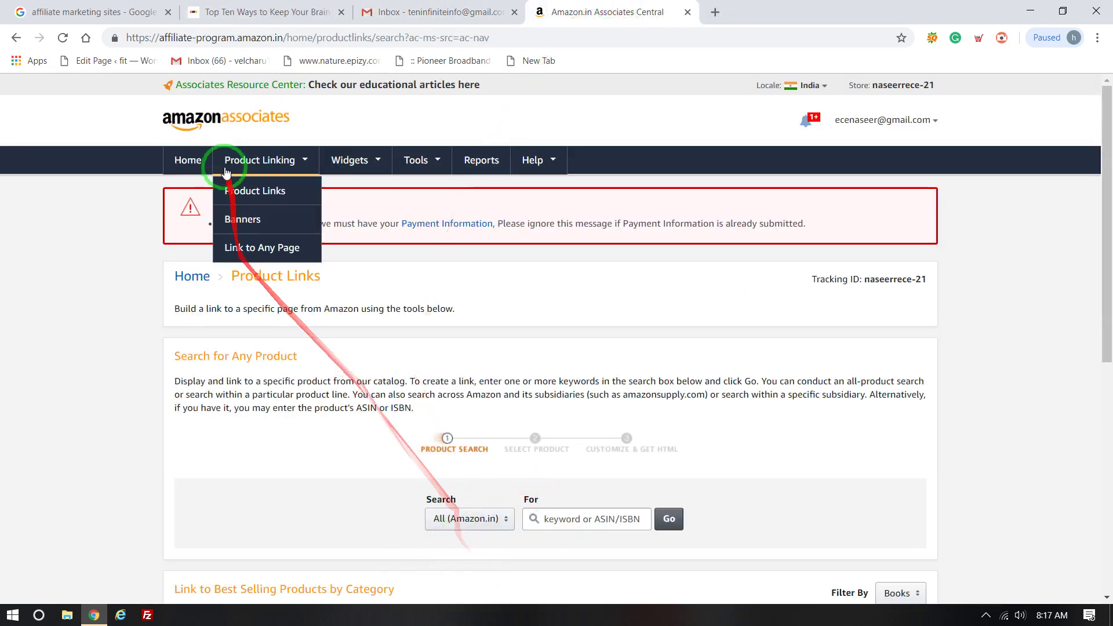
left_click(245, 221)
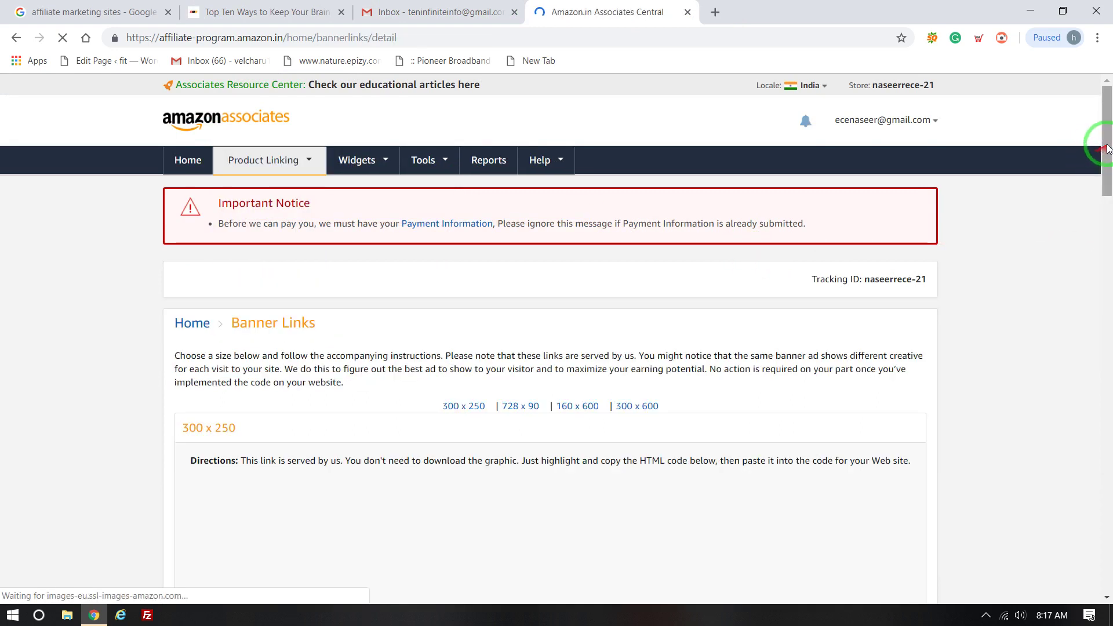
Step: Examine the 300 x 250 and 728 x 90 banners, highlighting the HTML code of each
left_click_drag(1107, 155, 1107, 183)
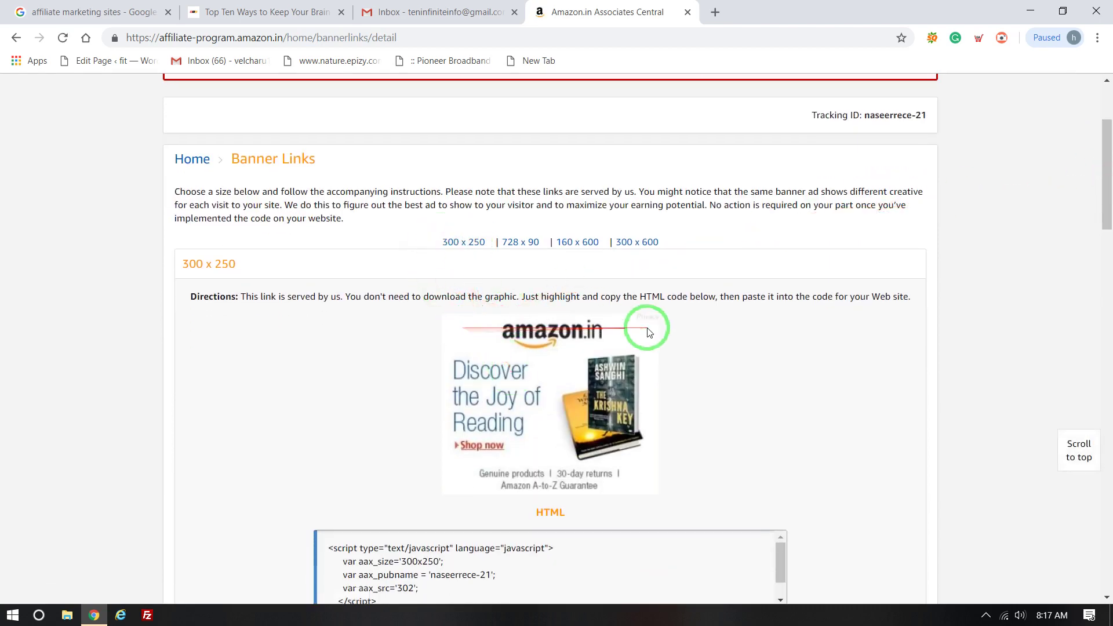
left_click(379, 569)
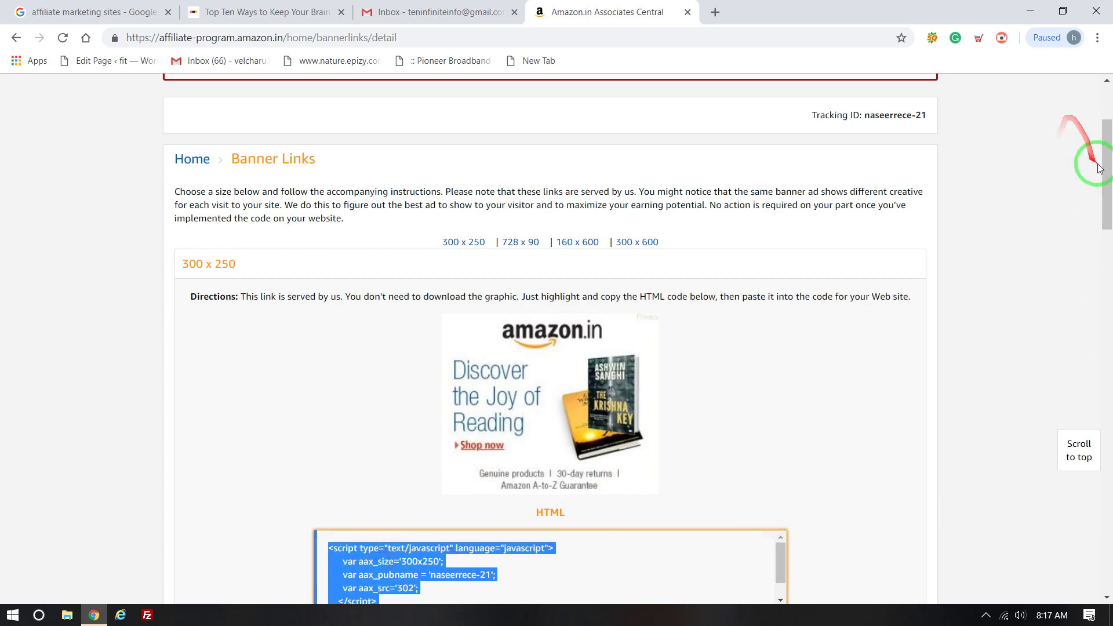
left_click_drag(1107, 168, 1105, 262)
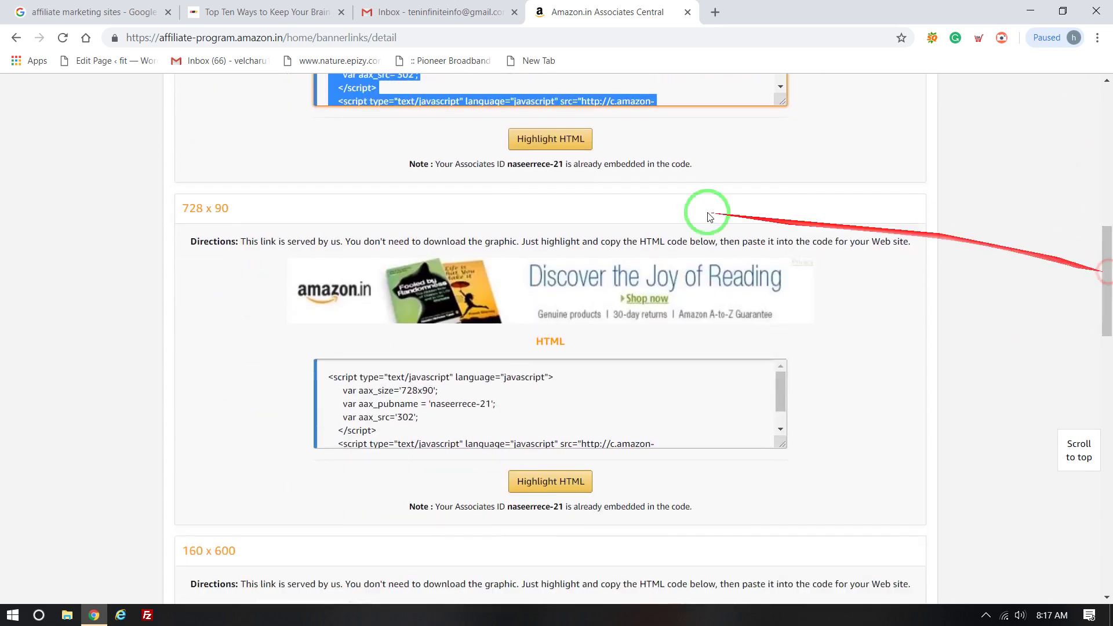
left_click(504, 406)
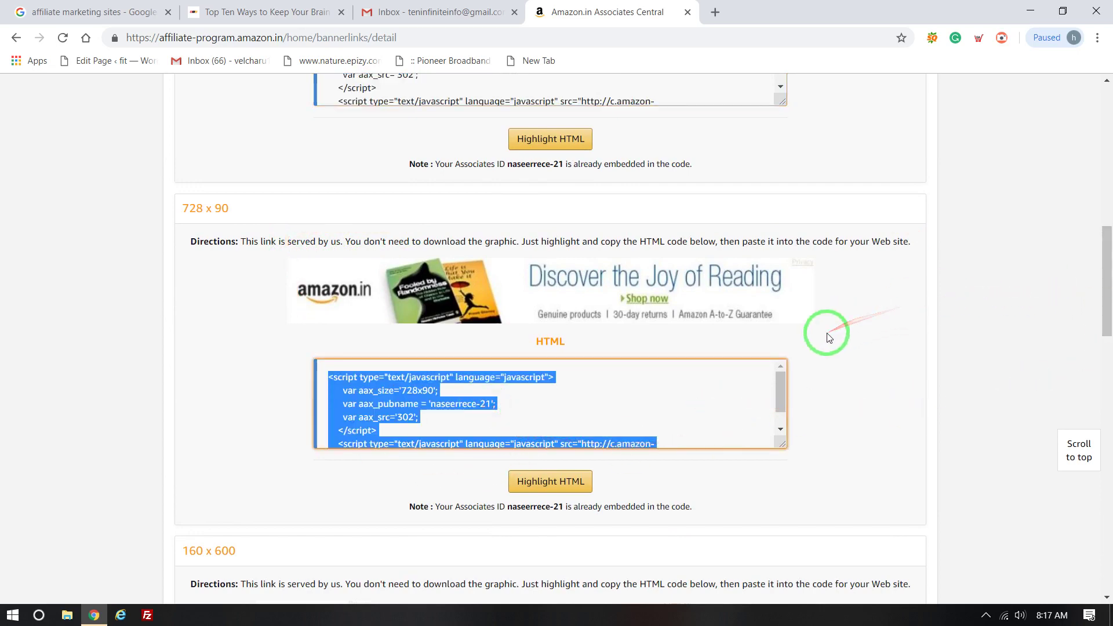
Step: Open the Link To Any Page product-linking tool and view its Link to Favourite Destinations form
left_click_drag(1105, 272, 1105, 99)
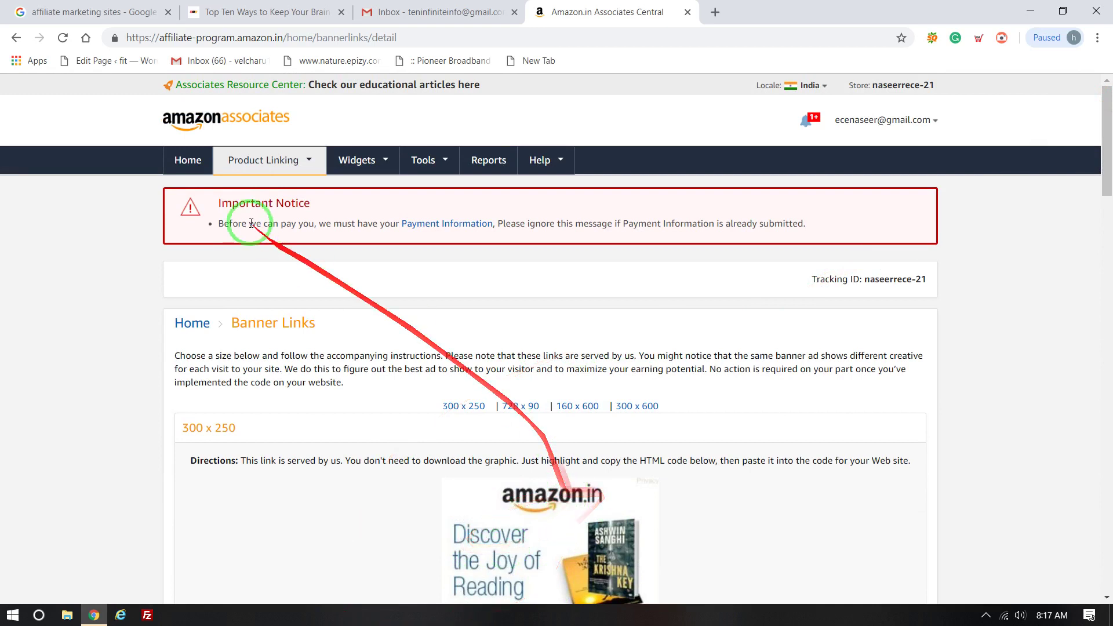
left_click(276, 160)
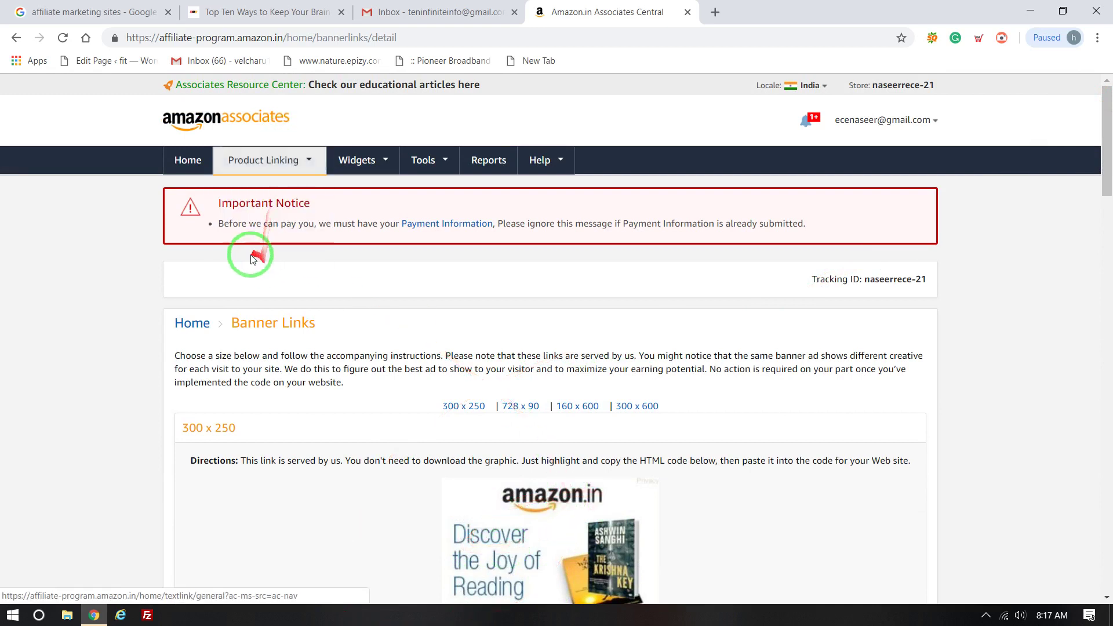
left_click(253, 251)
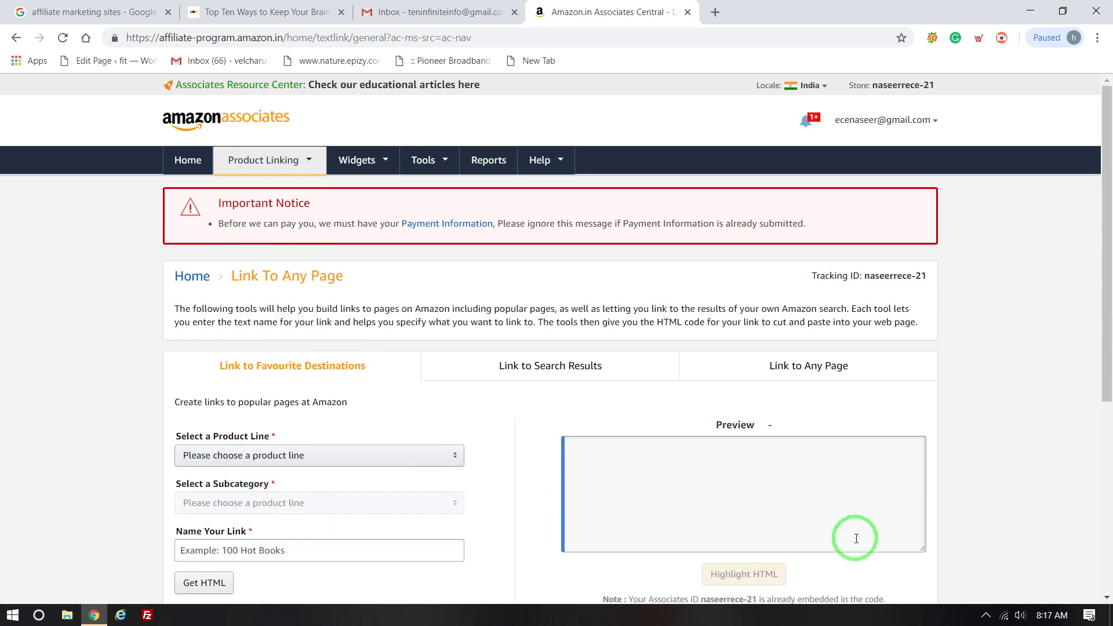
Step: Return to the Associates Central home page and examine the Earnings Overview chart and Summary for This Month
mouse_move(230, 158)
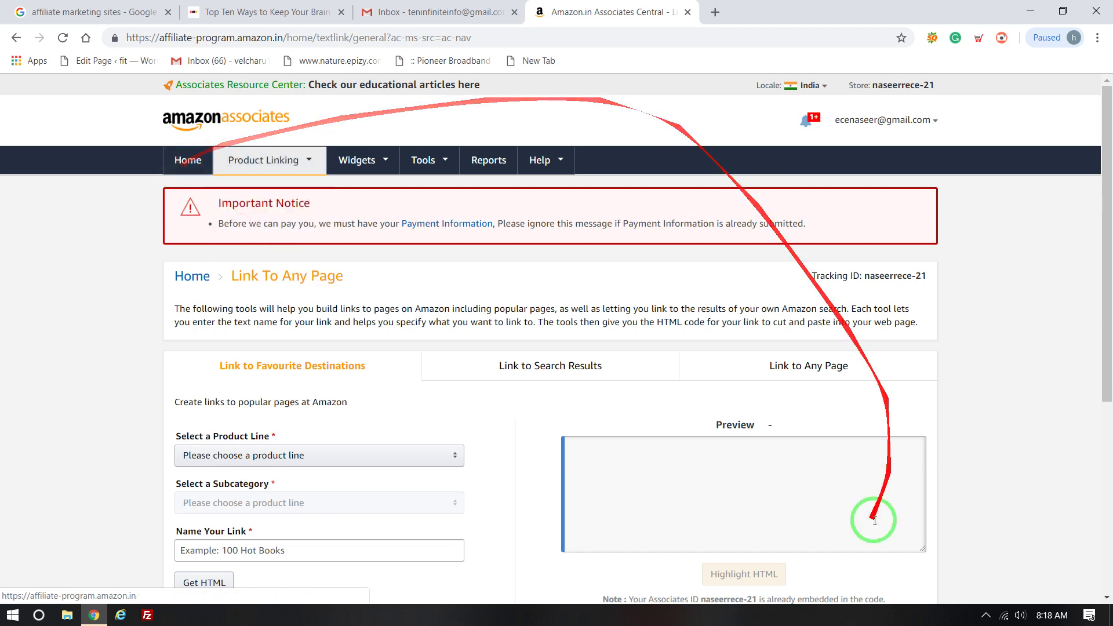
left_click(181, 168)
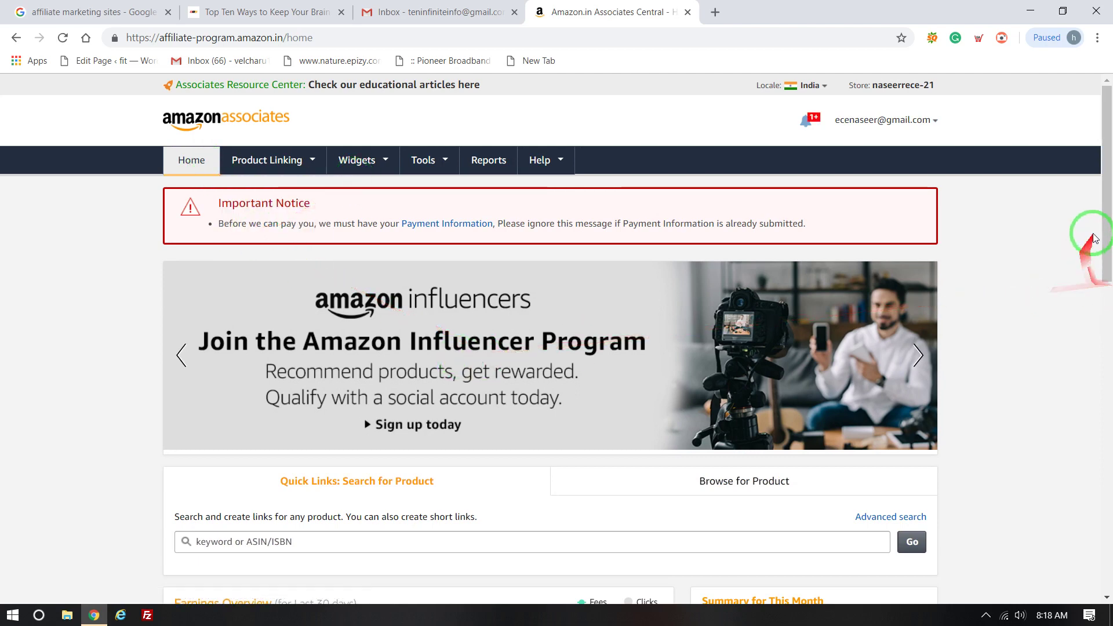
scroll(1107, 249, "down", 3)
left_click_drag(1107, 244, 1107, 366)
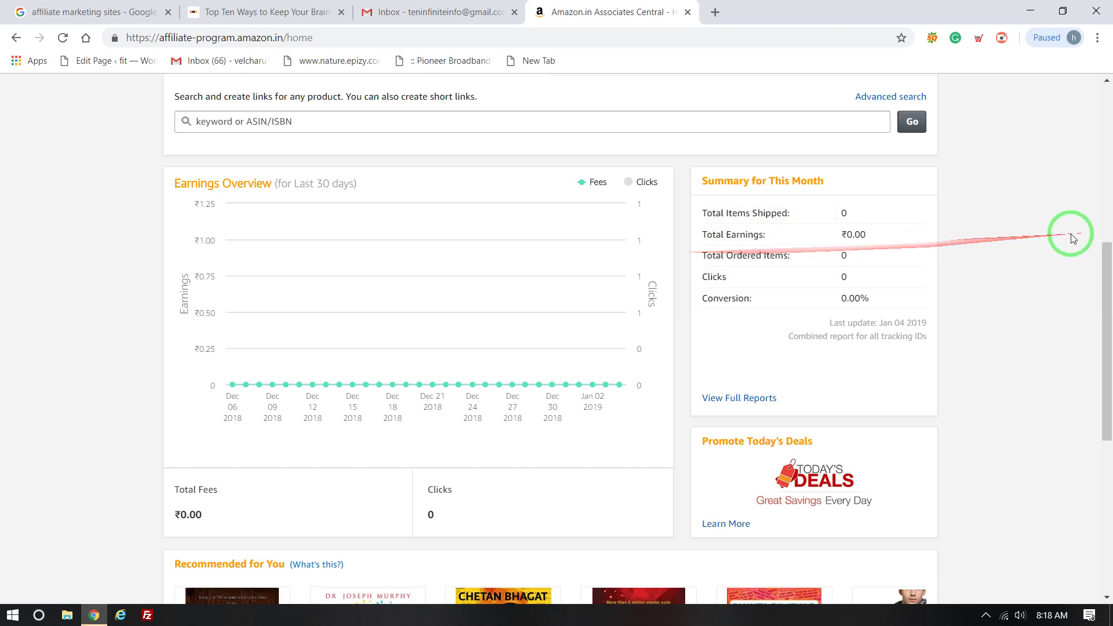
mouse_move(616, 268)
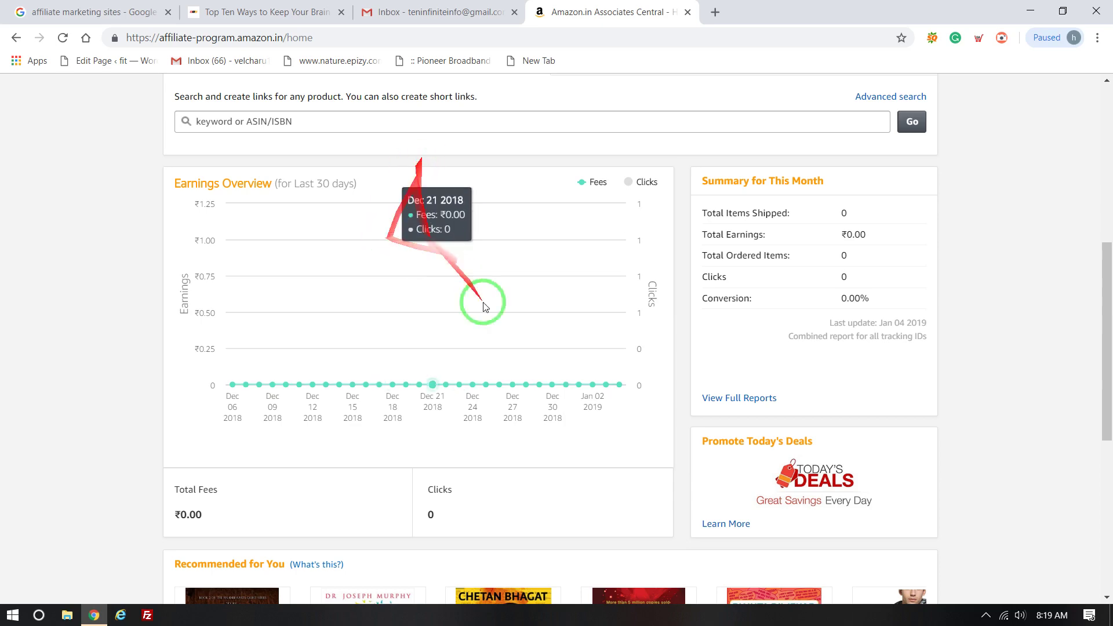
scroll(484, 306, "up", 7)
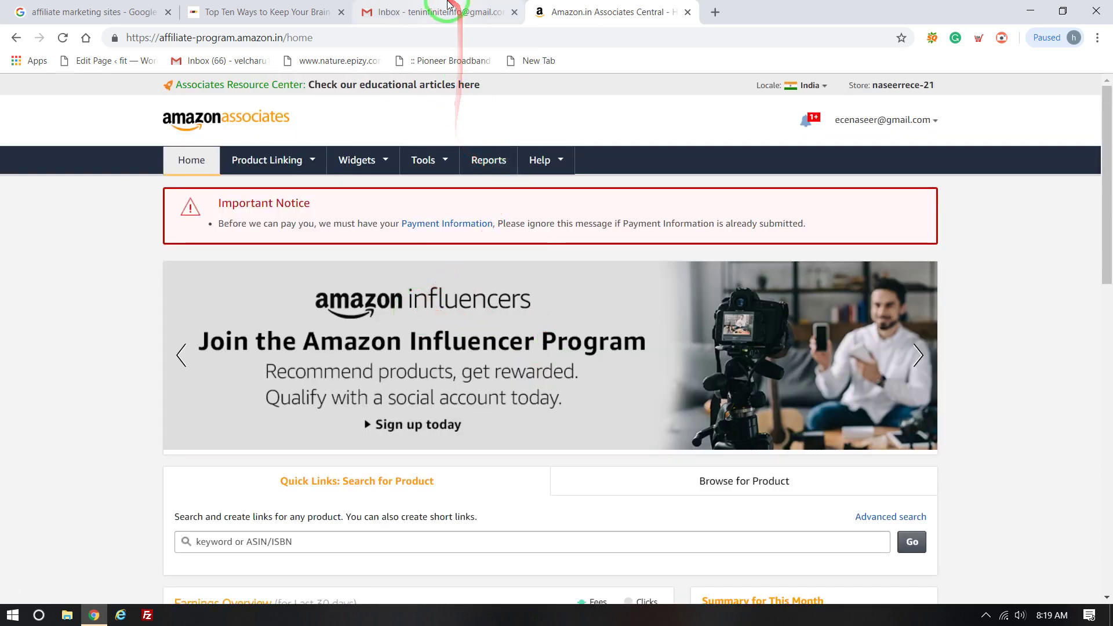